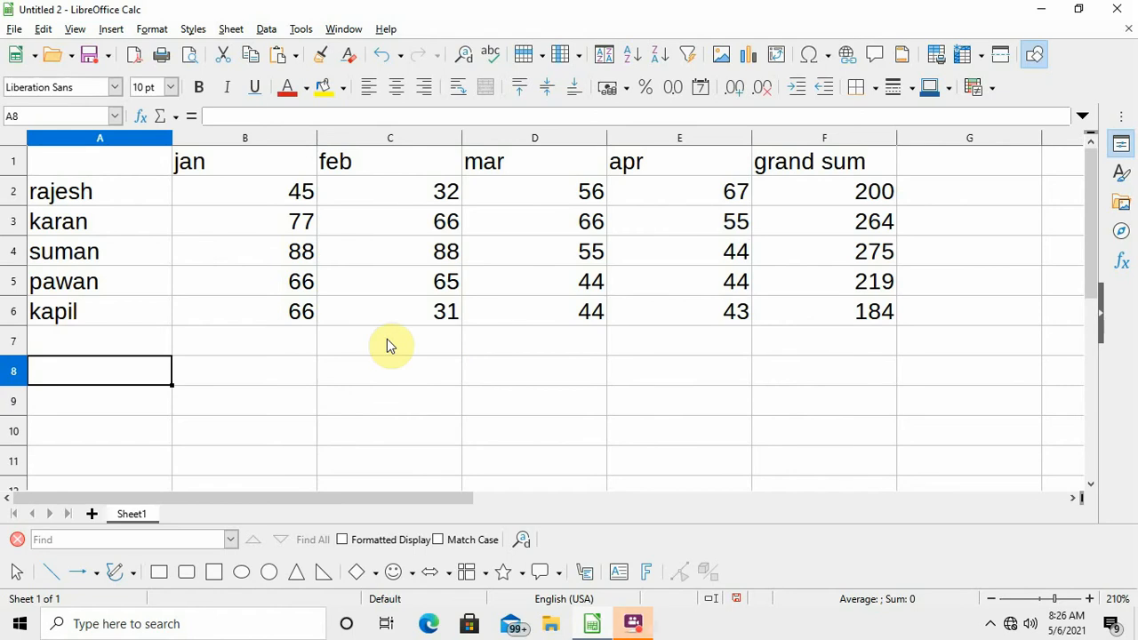
{"action": "left_click", "coordinate": [389, 343]}
{"action": "left_click", "coordinate": [111, 350]}
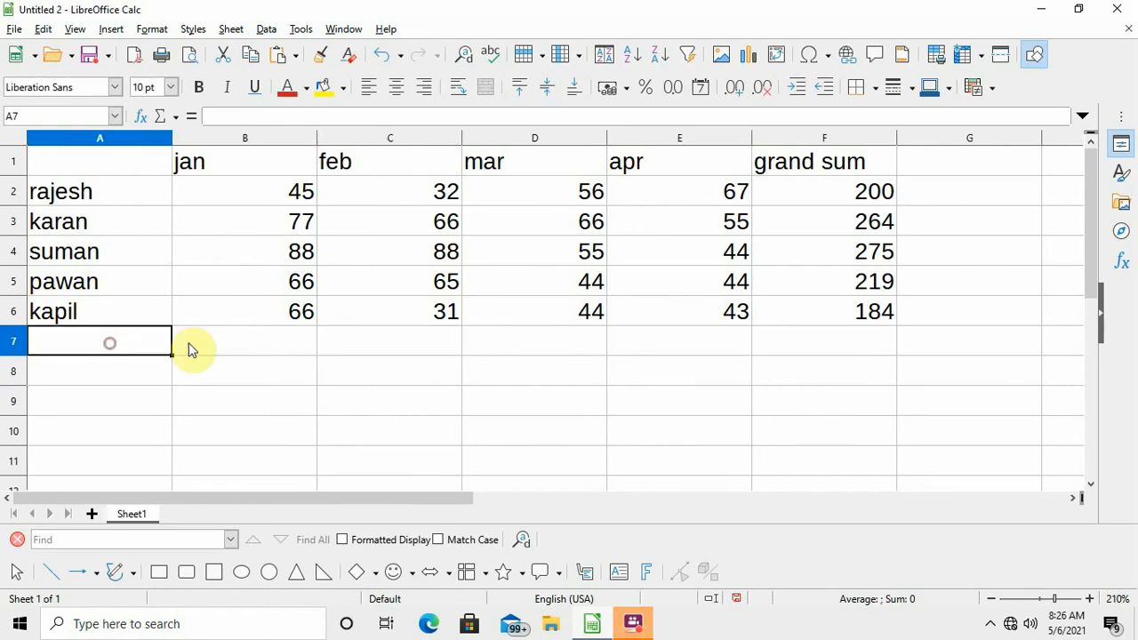
{"action": "left_click", "coordinate": [236, 349]}
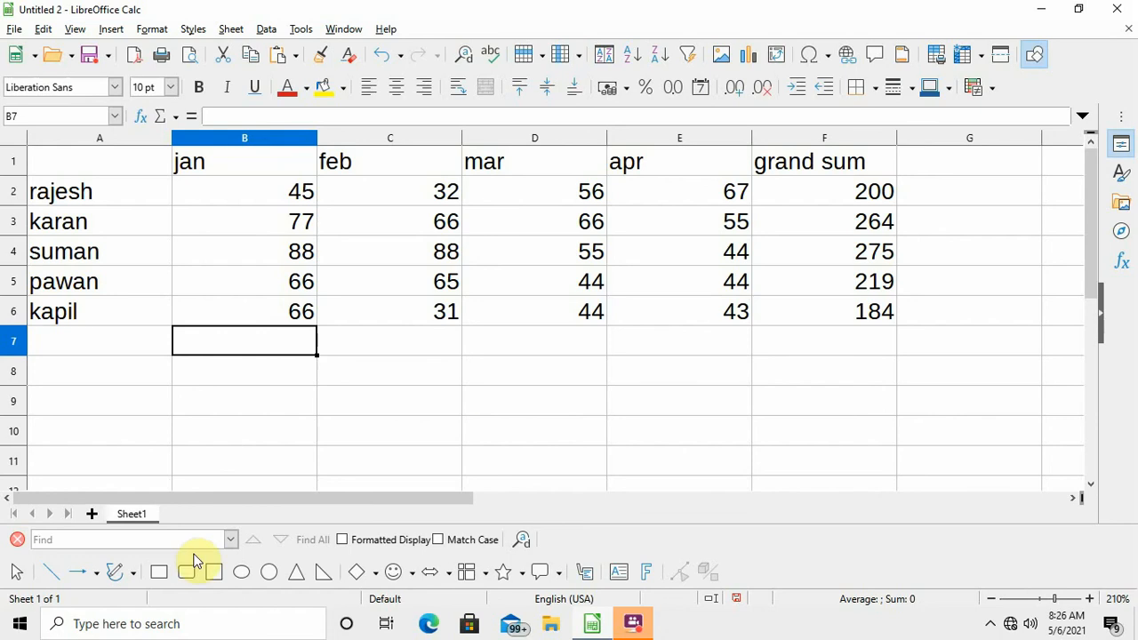
Rename Sheet1 as 2016.
{"action": "right_click", "coordinate": [133, 513]}
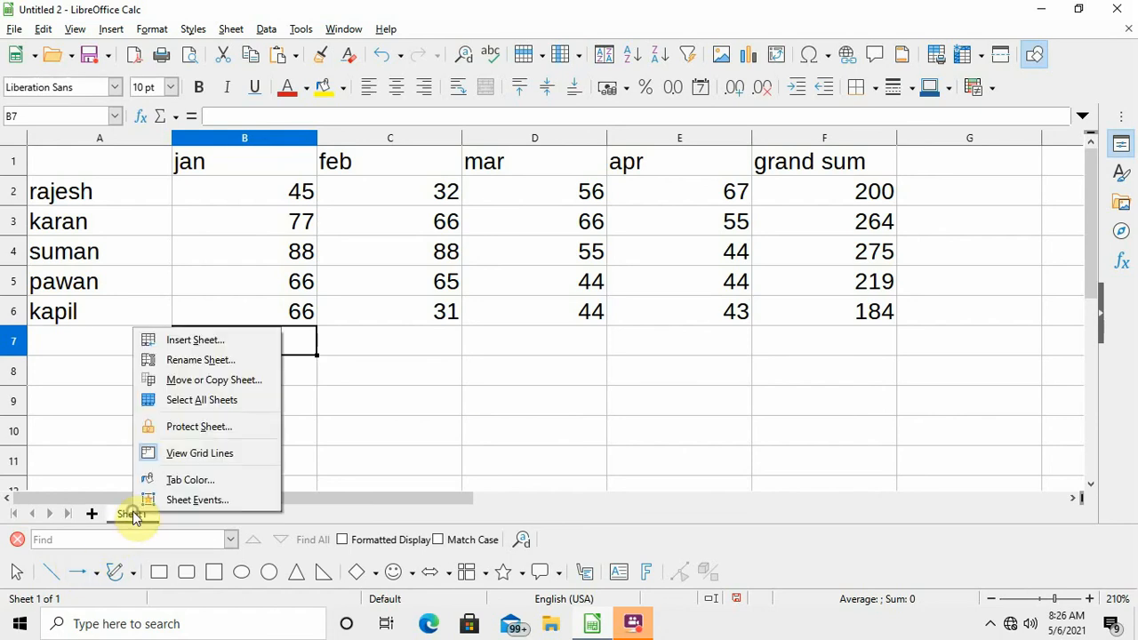
{"action": "left_click", "coordinate": [196, 360]}
{"action": "type", "text": "2016"}
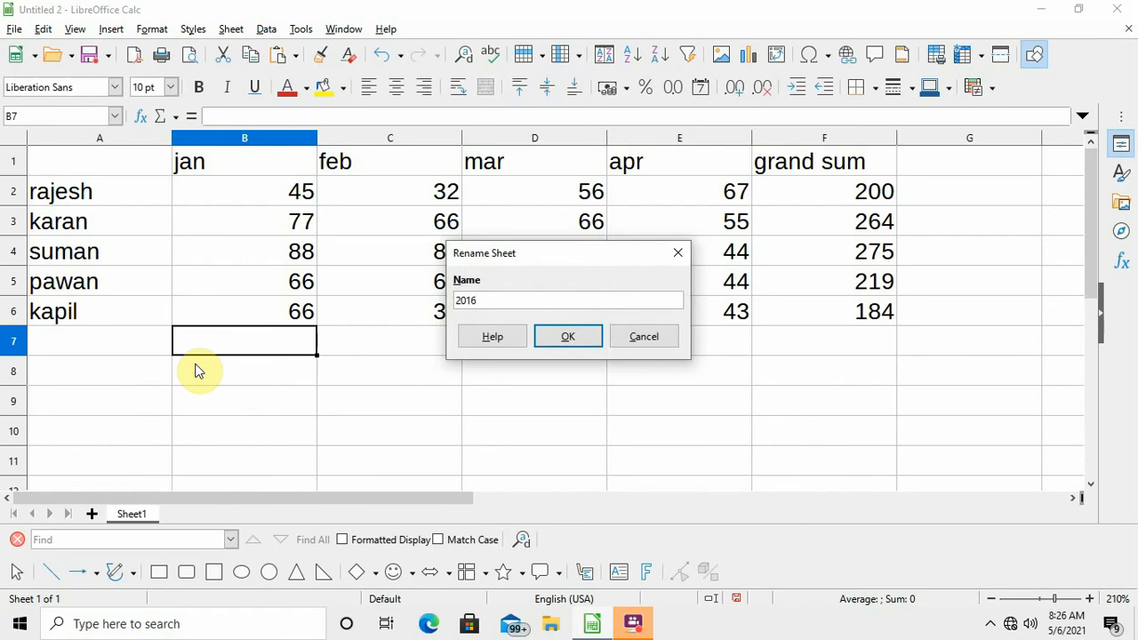
{"action": "key", "text": "Return"}
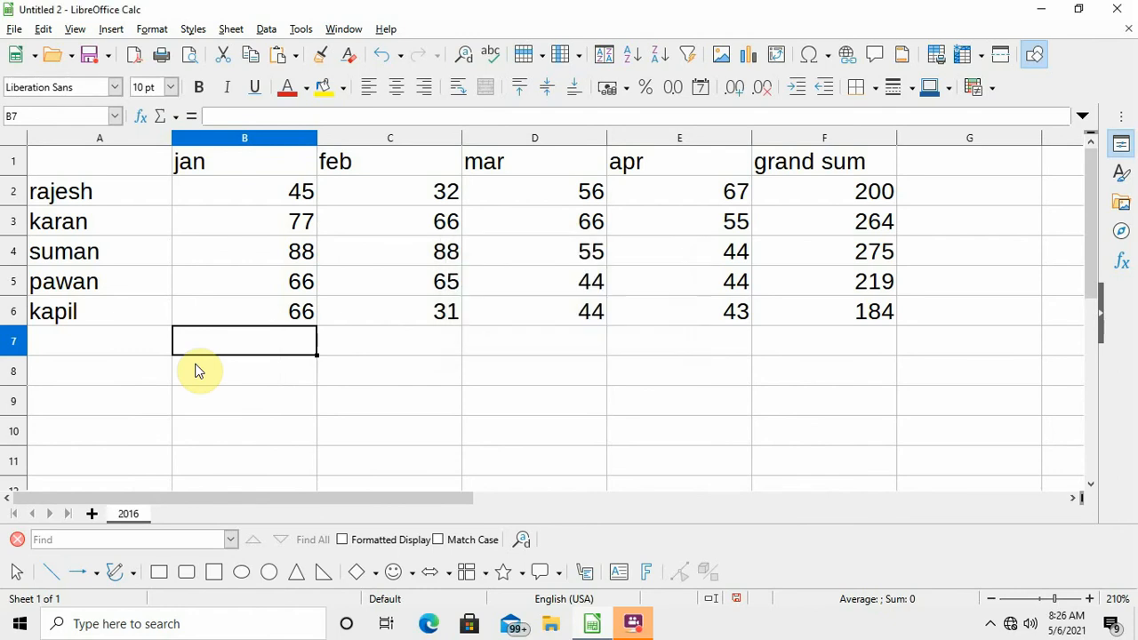
Copy the table A1:F6 from the 2016 sheet into cell A1 of a new sheet.
{"action": "left_click_drag", "start_coordinate": [72, 165], "coordinate": [818, 307]}
{"action": "key", "text": "ctrl+c"}
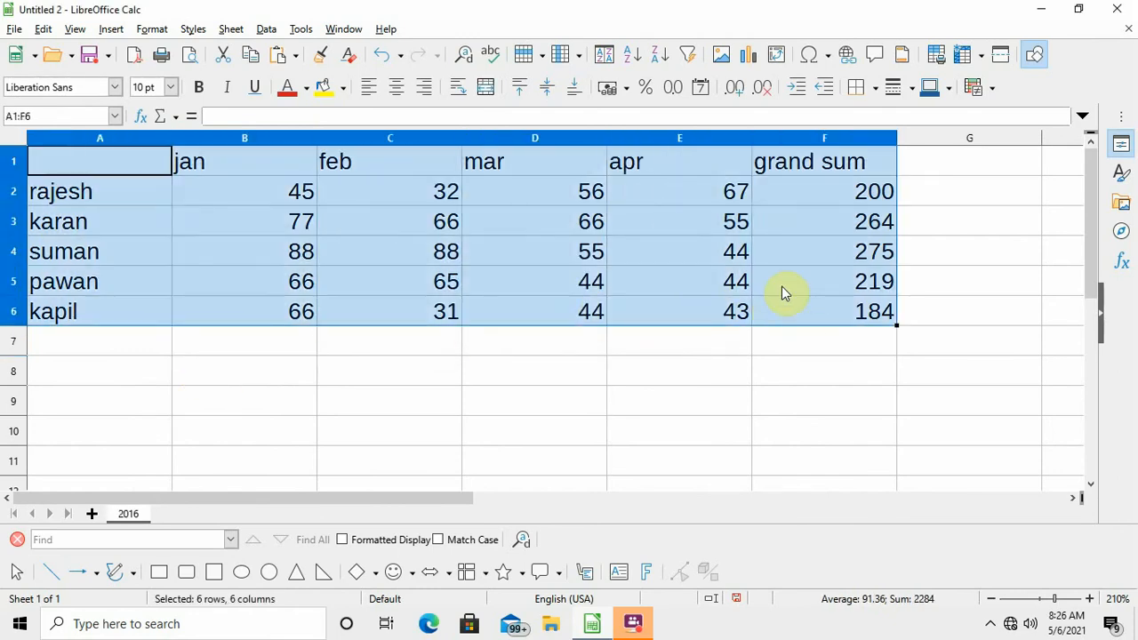
{"action": "left_click", "coordinate": [92, 514]}
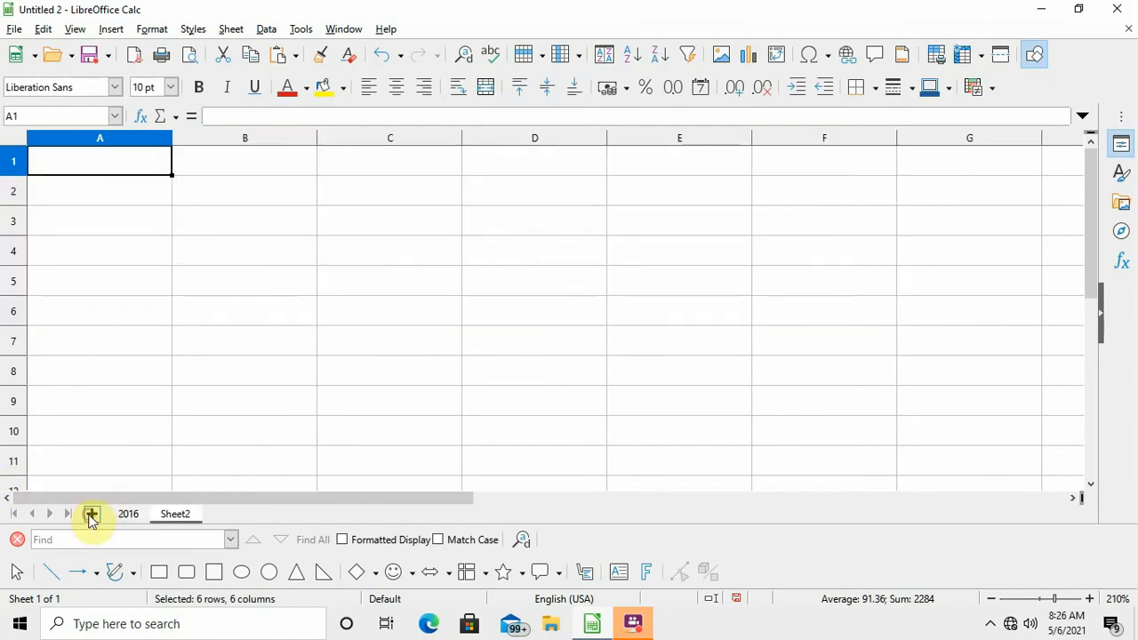
{"action": "key", "text": "ctrl+v"}
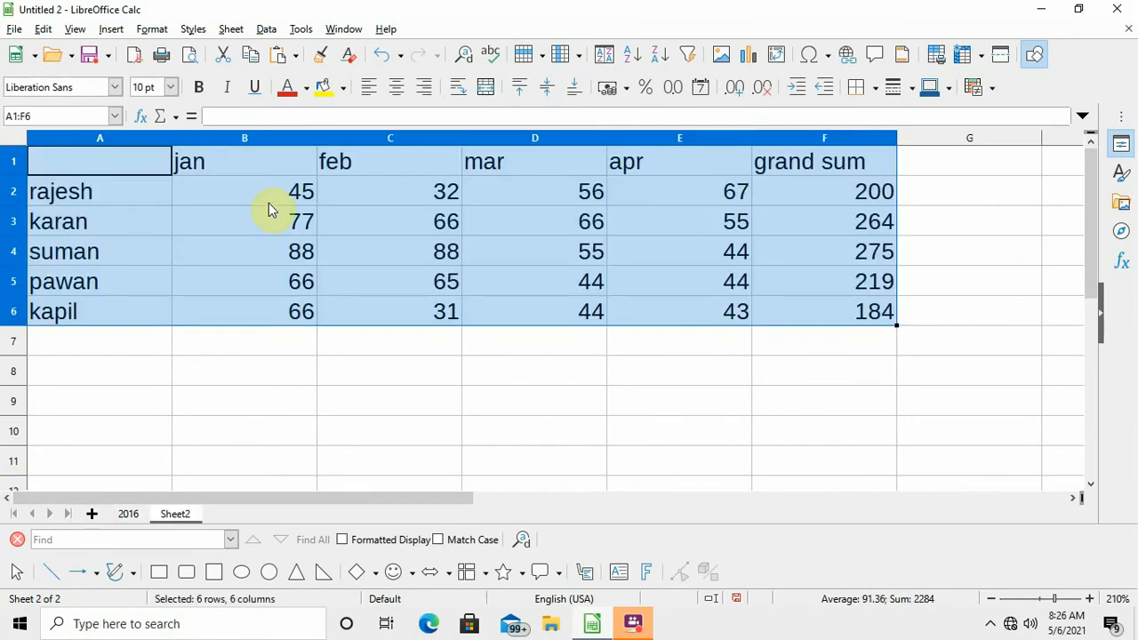
Replace the jan figures in B2:B6 of Sheet2 with 56, 77, 55, 44 and 88.
{"action": "left_click", "coordinate": [268, 195]}
{"action": "type", "text": "56"}
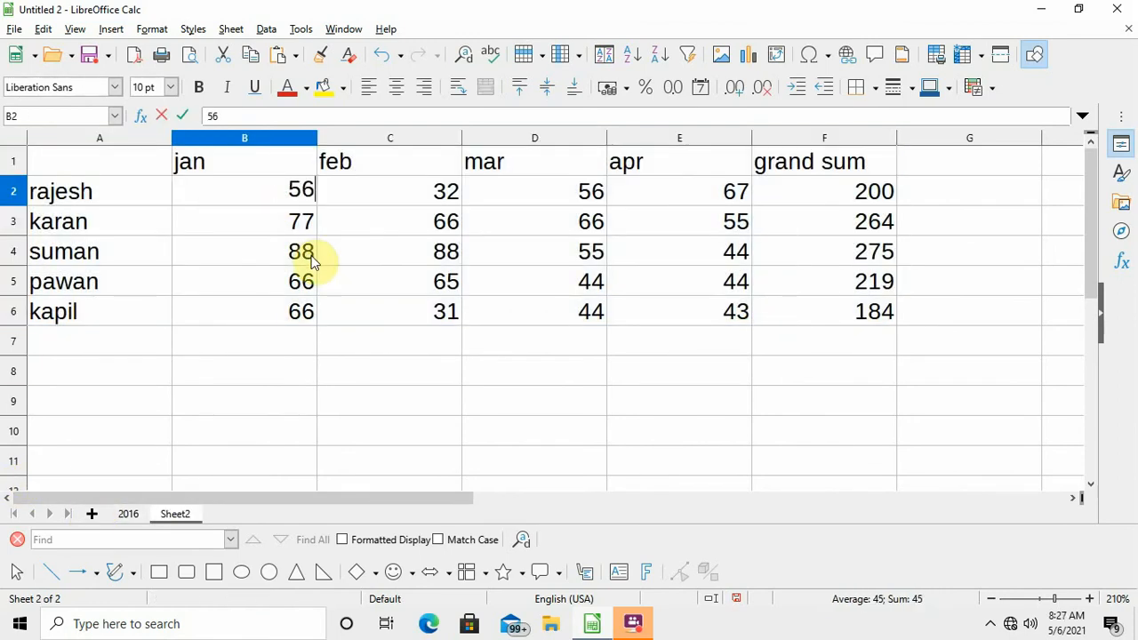
{"action": "key", "text": "Return"}
{"action": "type", "text": "77"}
{"action": "key", "text": "Return"}
{"action": "type", "text": "55"}
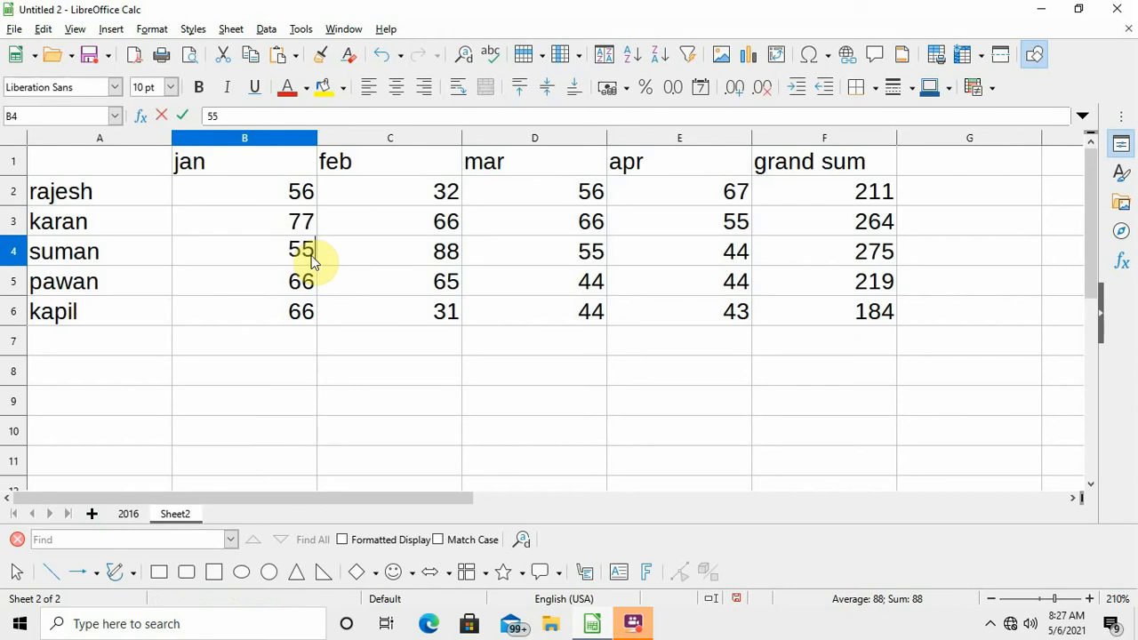
{"action": "key", "text": "Return"}
{"action": "type", "text": "44"}
{"action": "key", "text": "Return"}
{"action": "type", "text": "88"}
{"action": "left_click", "coordinate": [311, 260]}
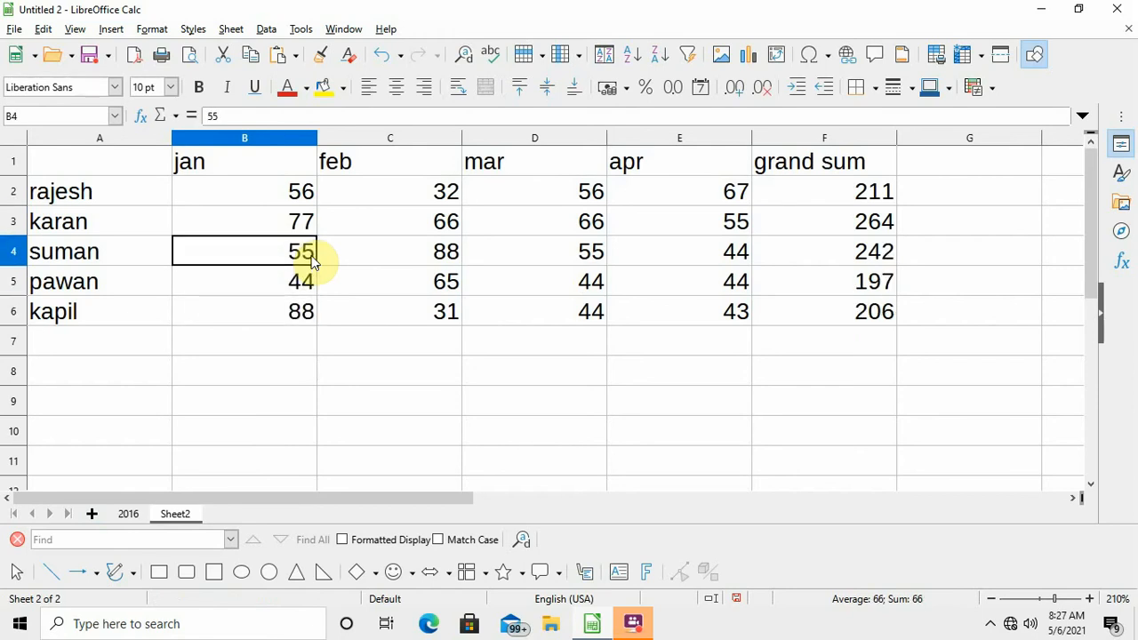
Replace the feb figures in C2:C6 of Sheet2 with 77, 66, 55, 44 and 77.
{"action": "key", "text": "Up"}
{"action": "key", "text": "Up"}
{"action": "key", "text": "Right"}
{"action": "type", "text": "77"}
{"action": "key", "text": "Return"}
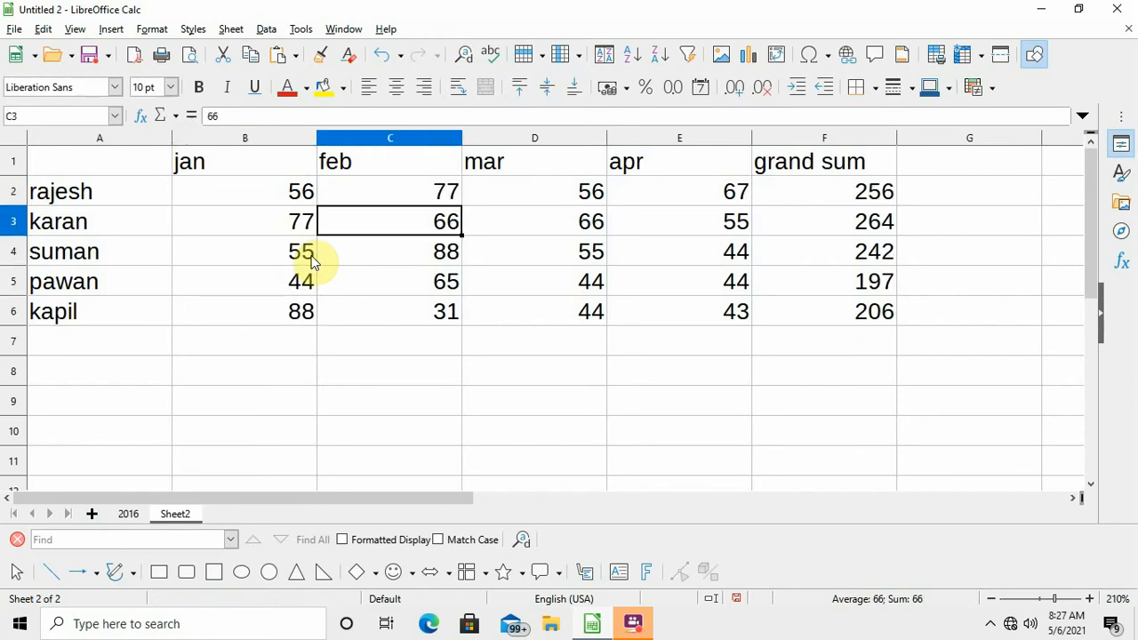
{"action": "type", "text": "66"}
{"action": "key", "text": "Return"}
{"action": "type", "text": "55"}
{"action": "key", "text": "Return"}
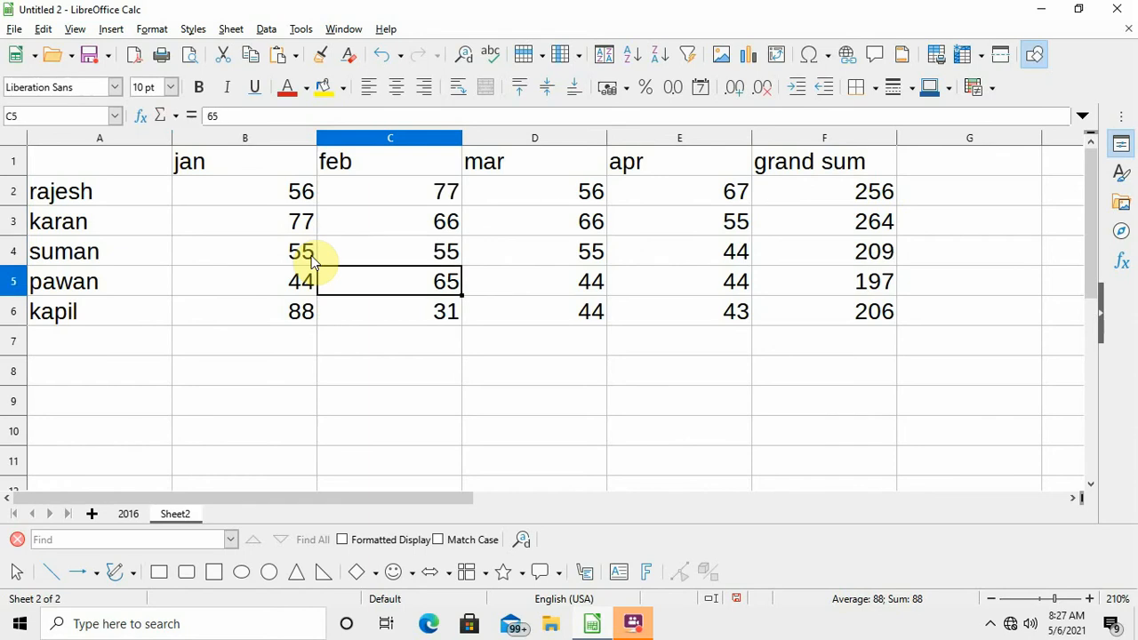
{"action": "type", "text": "44"}
{"action": "key", "text": "Return"}
{"action": "type", "text": "77"}
{"action": "key", "text": "Up"}
Replace the mar figures in D2:D6 of Sheet2 with 90, 66, 44, 53 and 66.
{"action": "key", "text": "Up"}
{"action": "key", "text": "Up"}
{"action": "key", "text": "Up"}
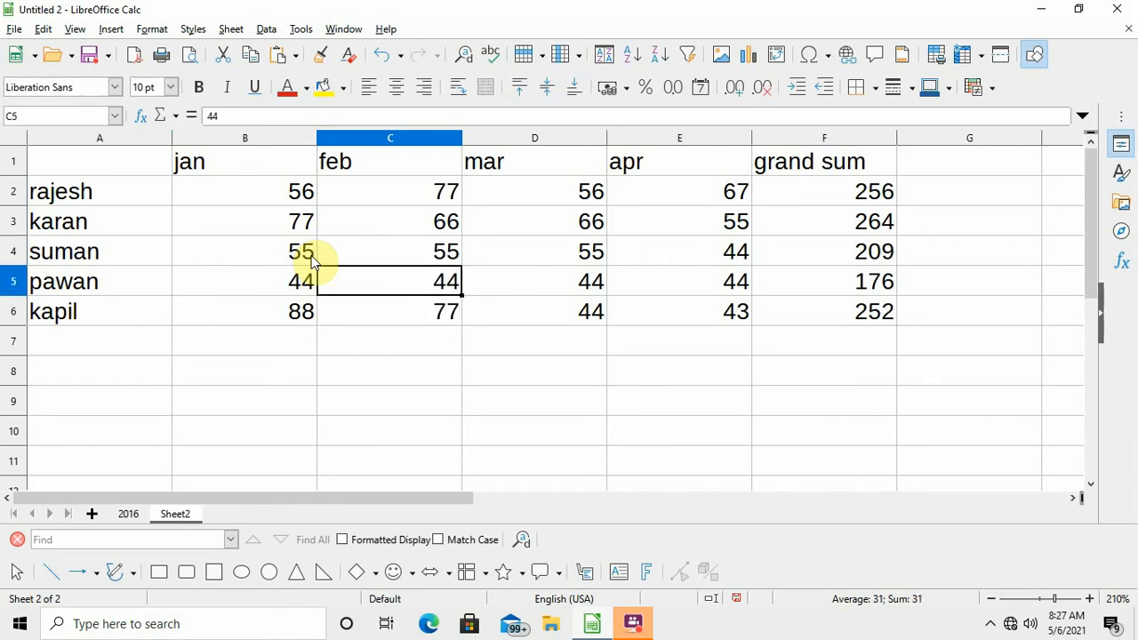
{"action": "key", "text": "Right"}
{"action": "type", "text": "90"}
{"action": "key", "text": "Return"}
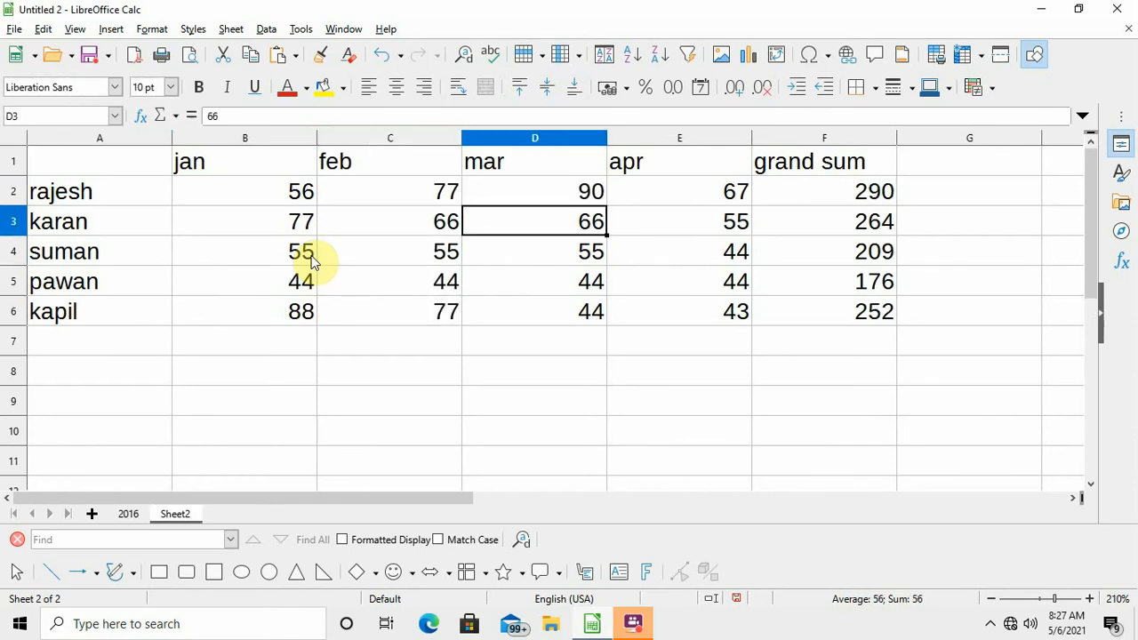
{"action": "type", "text": "66"}
{"action": "key", "text": "Return"}
{"action": "type", "text": "44"}
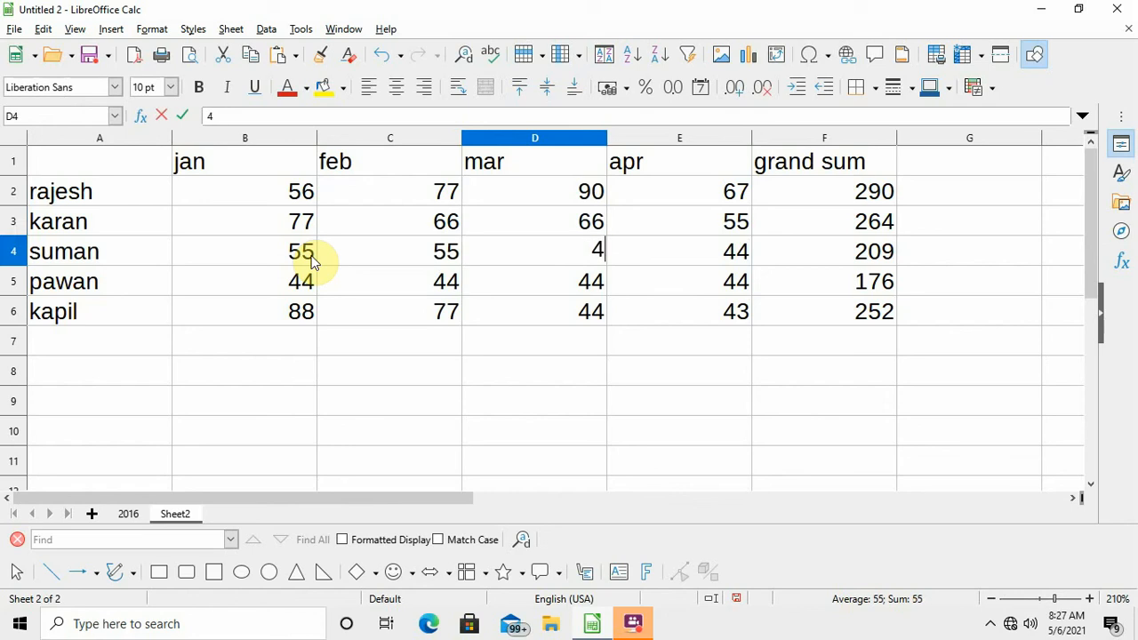
{"action": "key", "text": "Return"}
{"action": "type", "text": "5"}
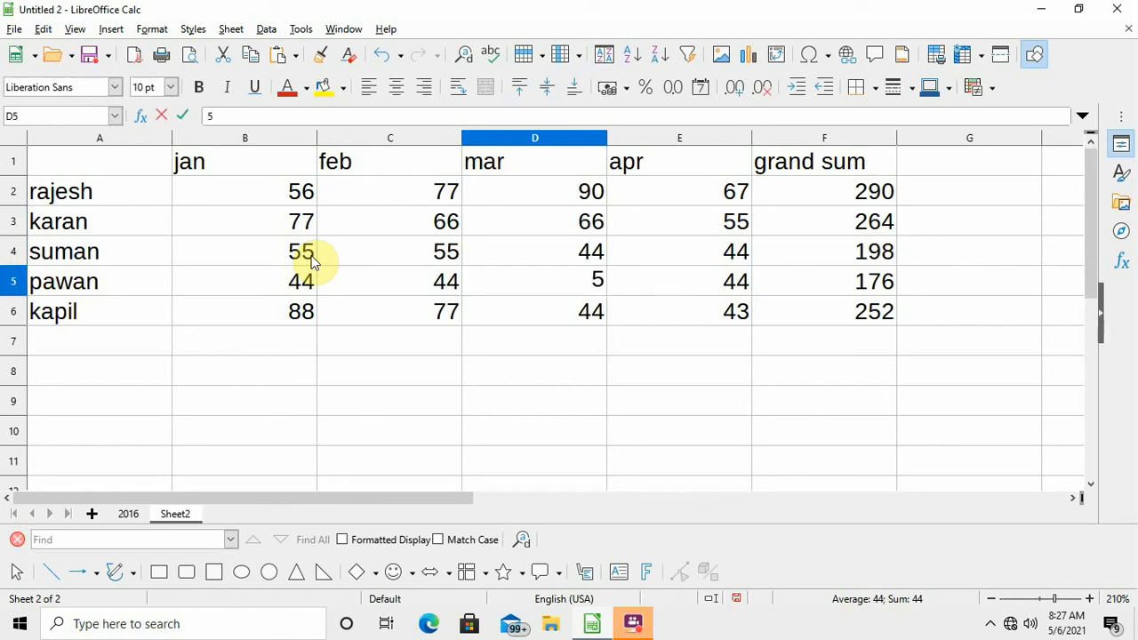
{"action": "type", "text": "3"}
{"action": "key", "text": "Return"}
{"action": "type", "text": "66"}
{"action": "key", "text": "Up"}
Replace the apr figures in E2:E6 of Sheet2 with 64, 45, 80, 66 and 44.
{"action": "key", "text": "Up"}
{"action": "key", "text": "Up"}
{"action": "key", "text": "Up"}
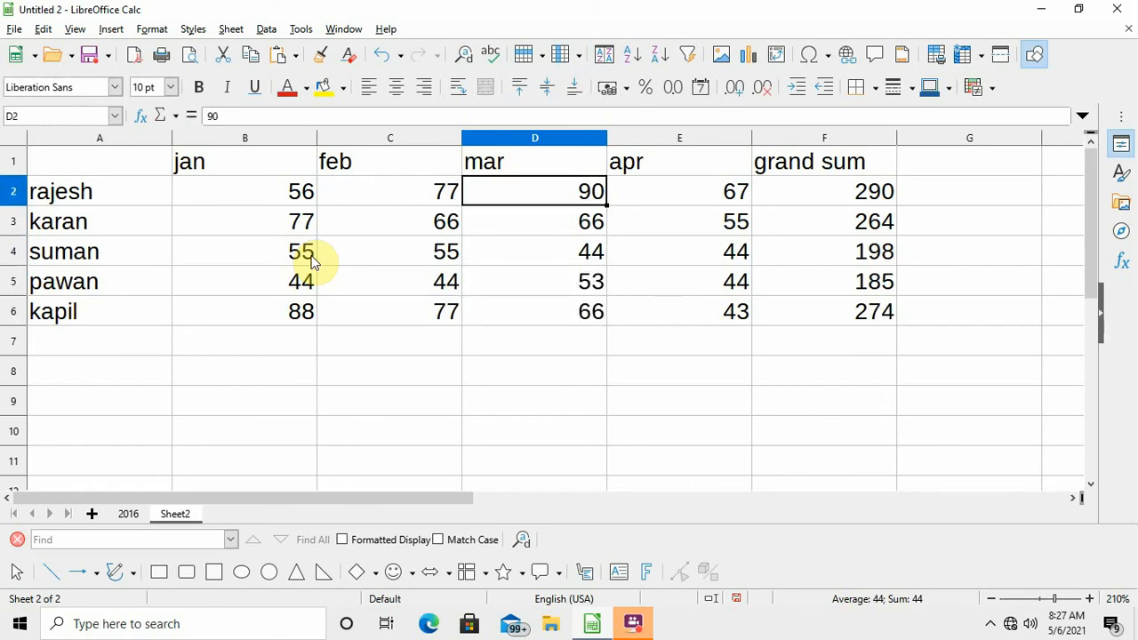
{"action": "key", "text": "Right"}
{"action": "type", "text": "64"}
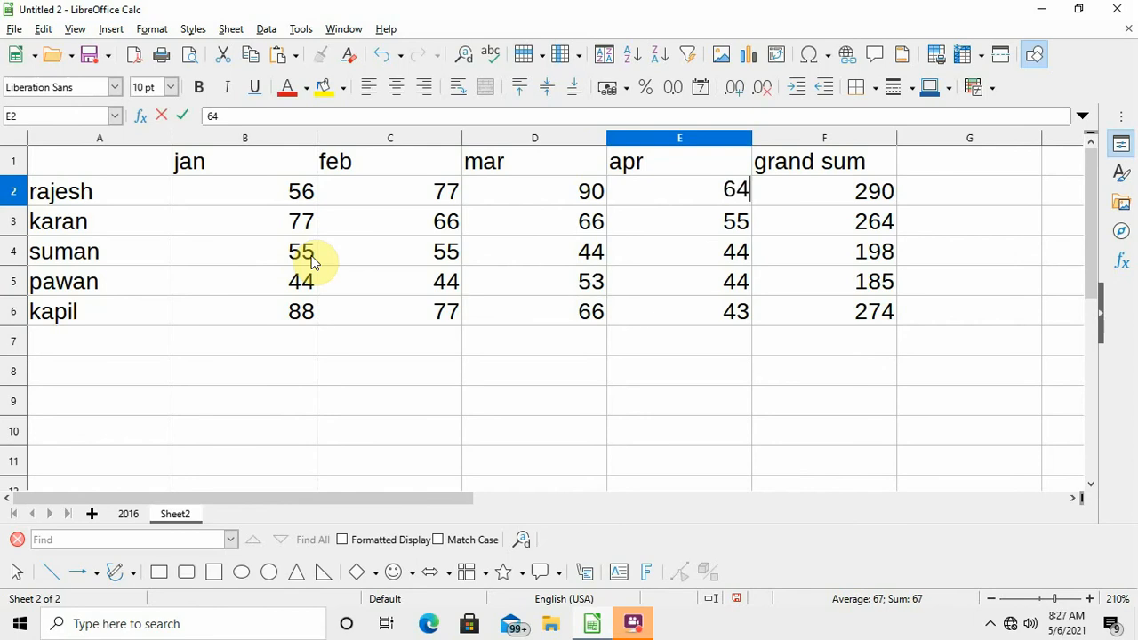
{"action": "key", "text": "Return"}
{"action": "type", "text": "45"}
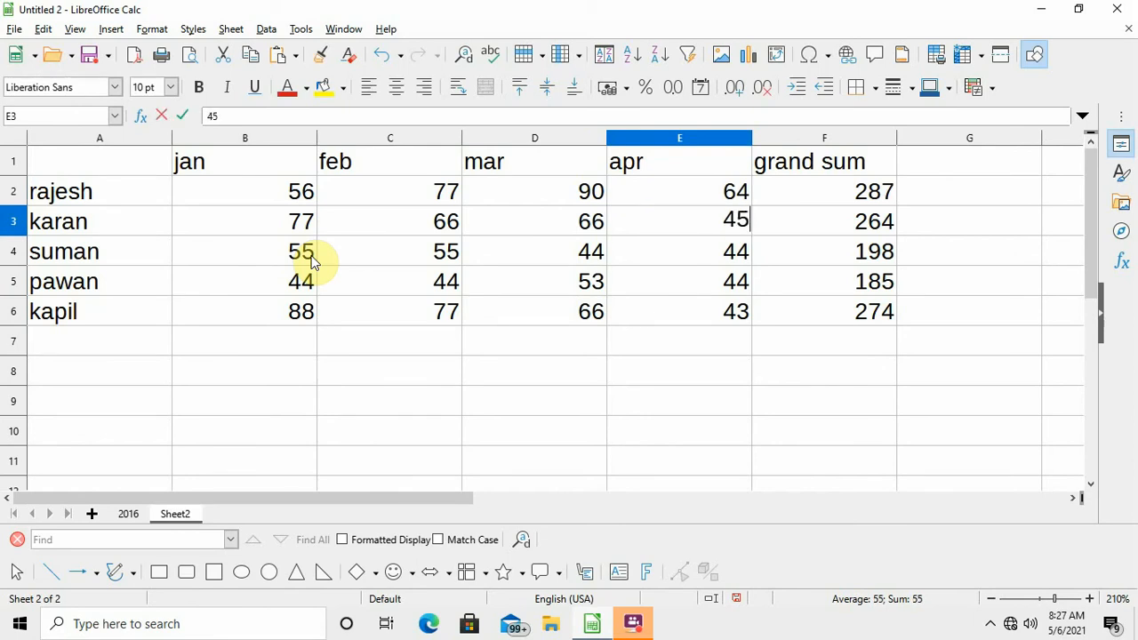
{"action": "key", "text": "Return"}
{"action": "type", "text": "80"}
{"action": "key", "text": "Return"}
{"action": "type", "text": "66"}
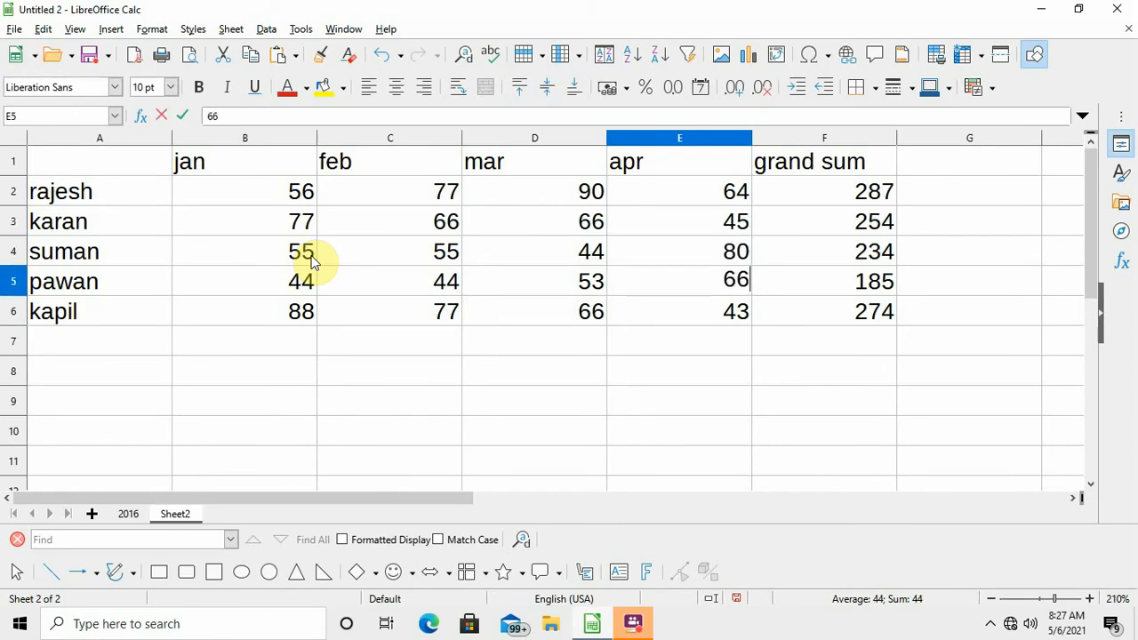
{"action": "key", "text": "Return"}
{"action": "type", "text": "44"}
{"action": "key", "text": "Up"}
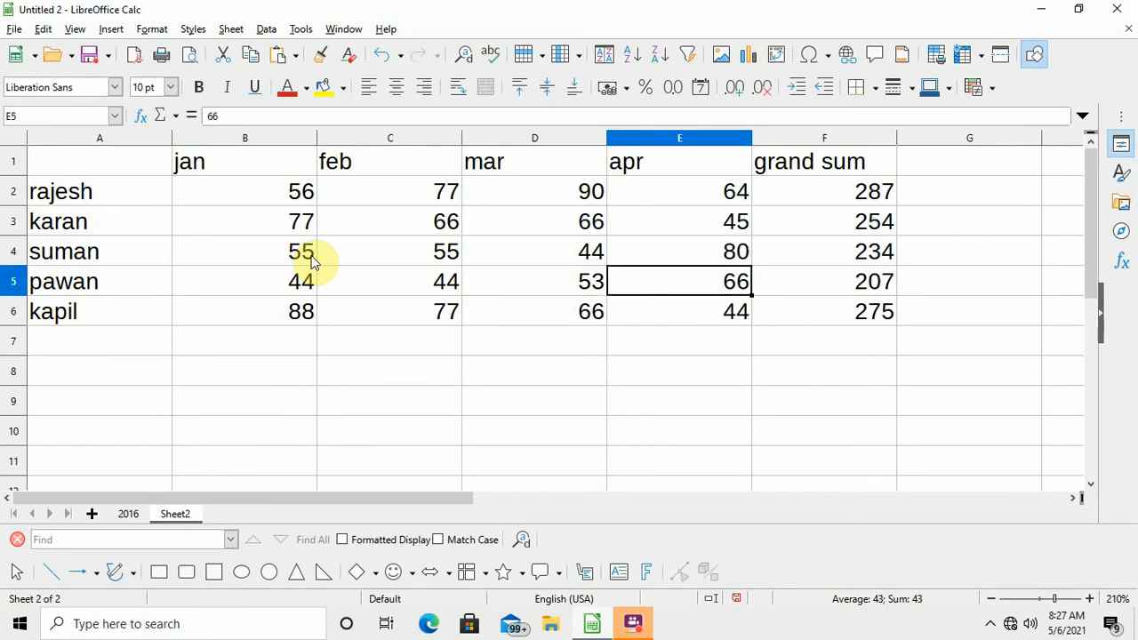
{"action": "key", "text": "Up"}
{"action": "key", "text": "Up"}
{"action": "key", "text": "Up"}
{"action": "key", "text": "Up"}
{"action": "key", "text": "Left"}
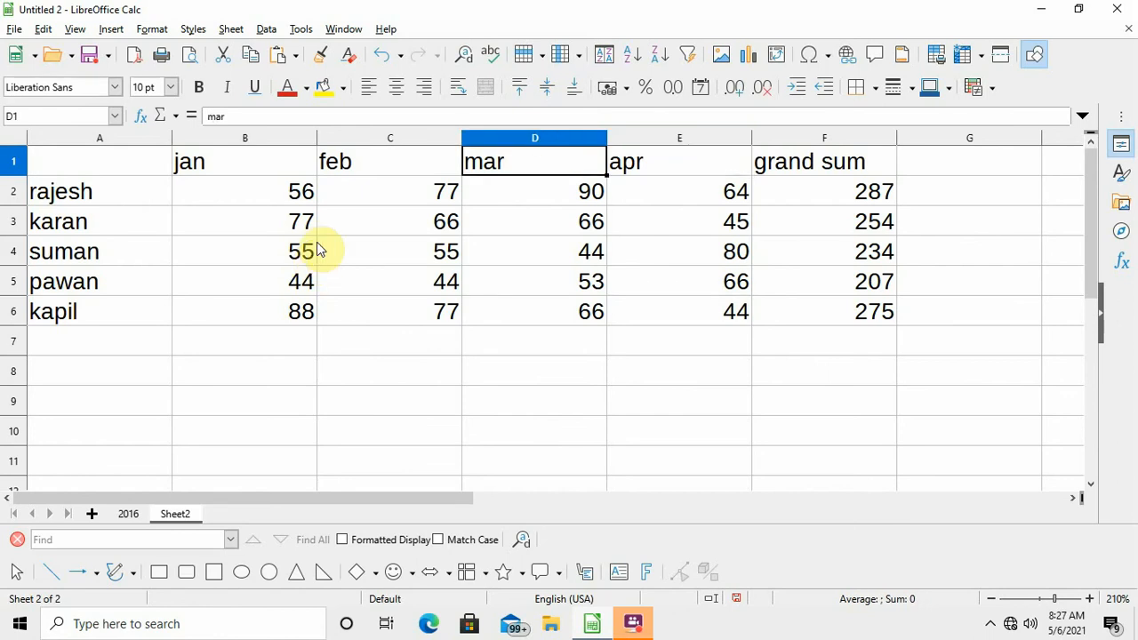
Rename Sheet2 as 2017.
{"action": "right_click", "coordinate": [170, 516]}
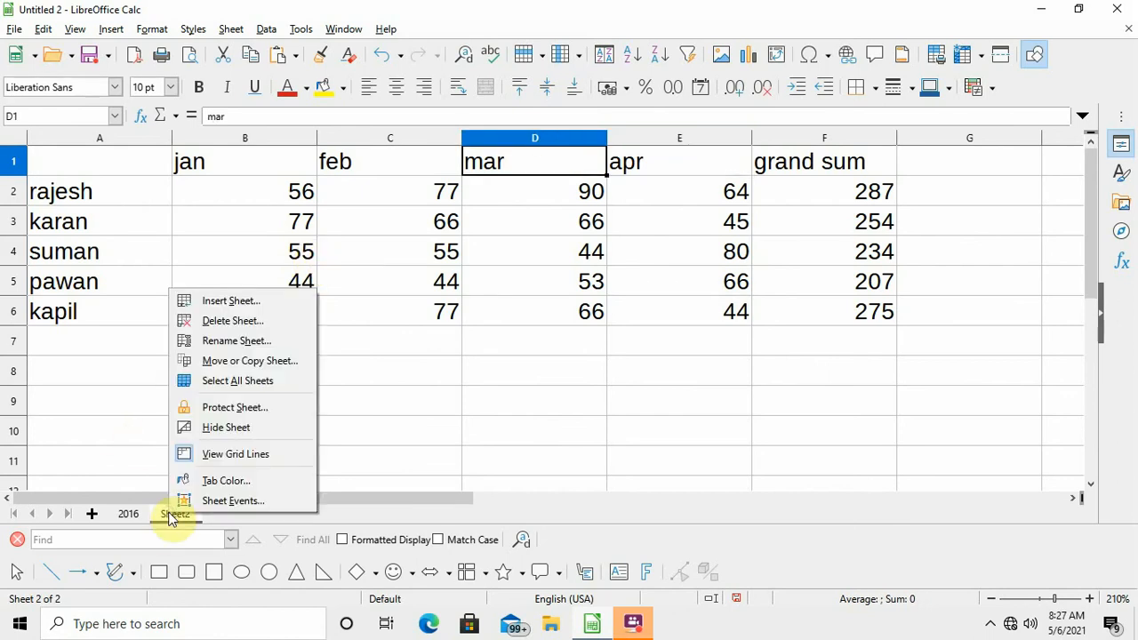
{"action": "left_click", "coordinate": [236, 344]}
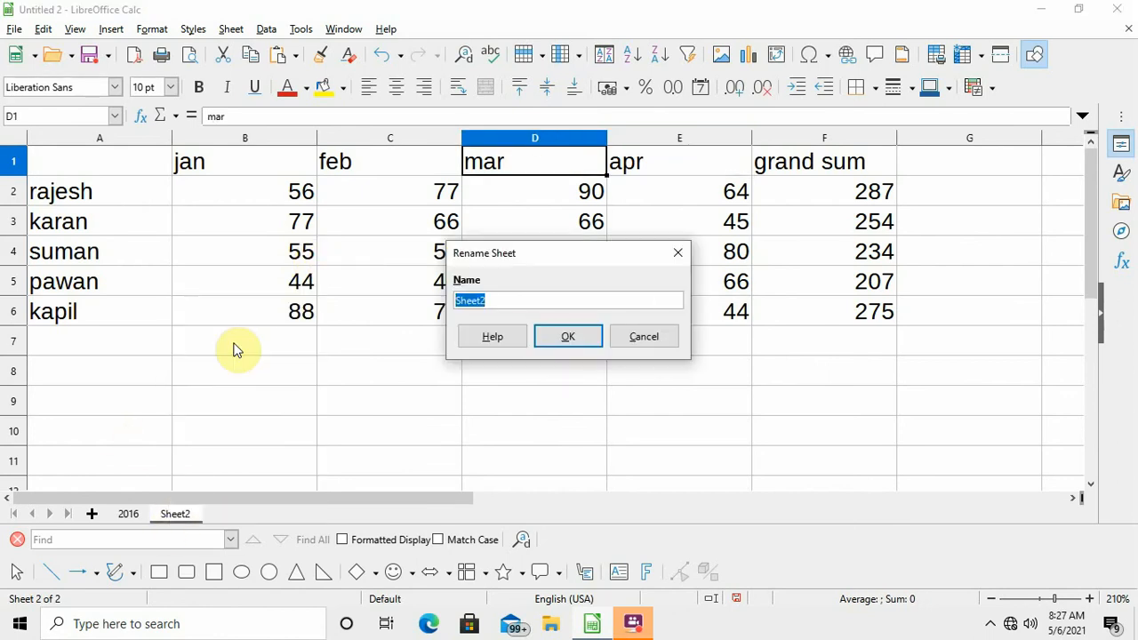
{"action": "type", "text": "2017"}
{"action": "key", "text": "Return"}
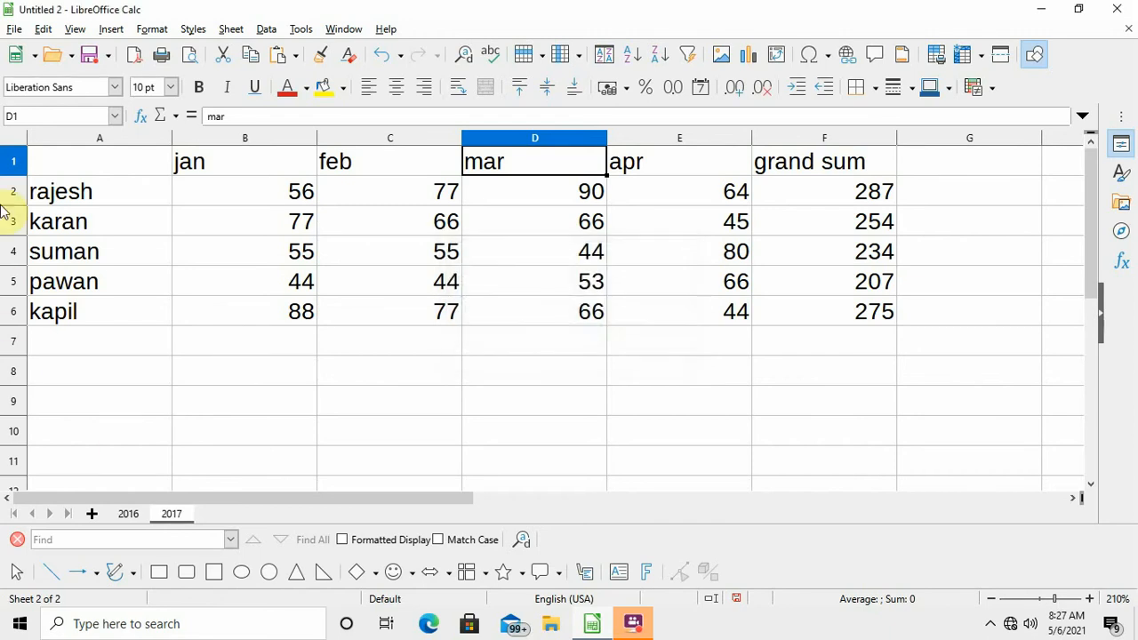
Copy the table A1:F6 from the 2016 sheet into a third sheet, starting at cell A1.
{"action": "left_click", "coordinate": [129, 514]}
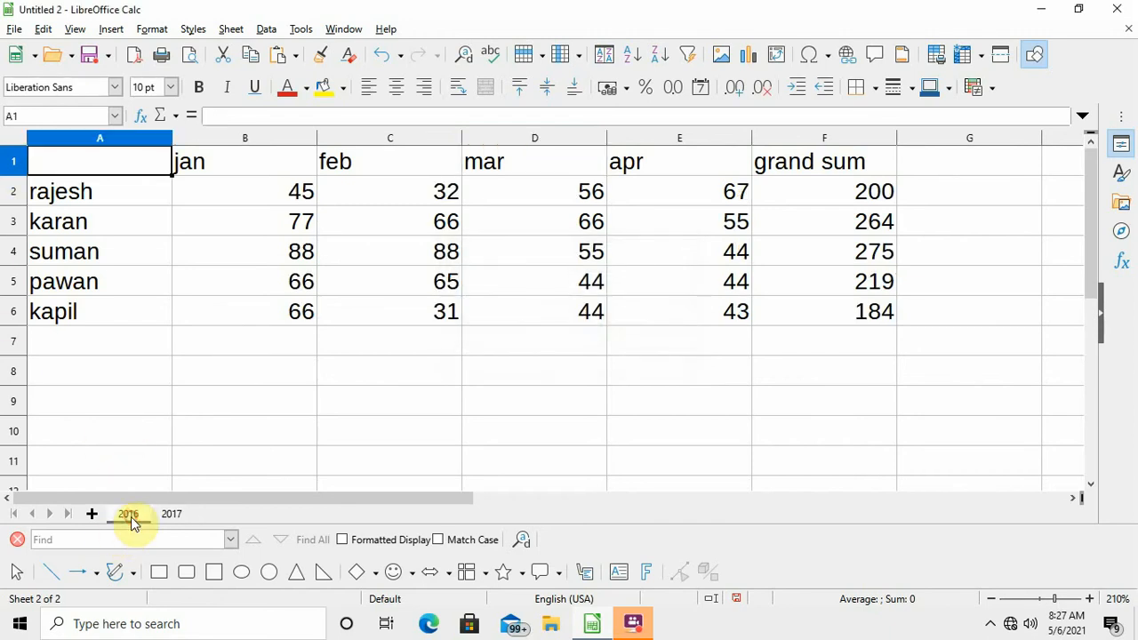
{"action": "left_click_drag", "start_coordinate": [87, 171], "coordinate": [875, 313]}
{"action": "key", "text": "ctrl+c"}
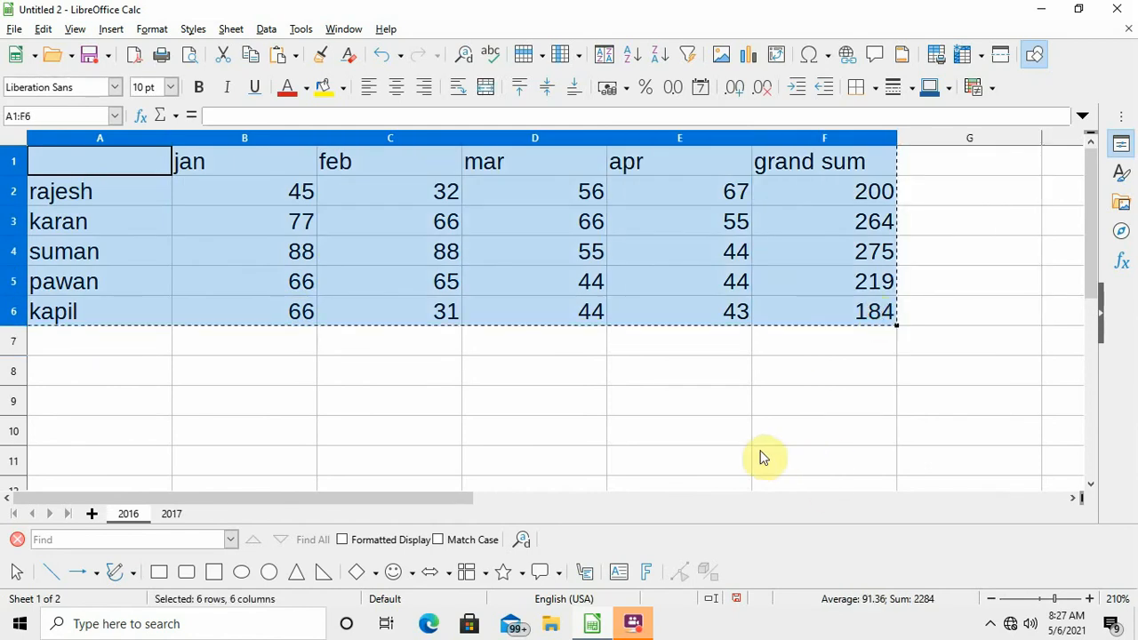
{"action": "left_click", "coordinate": [92, 514]}
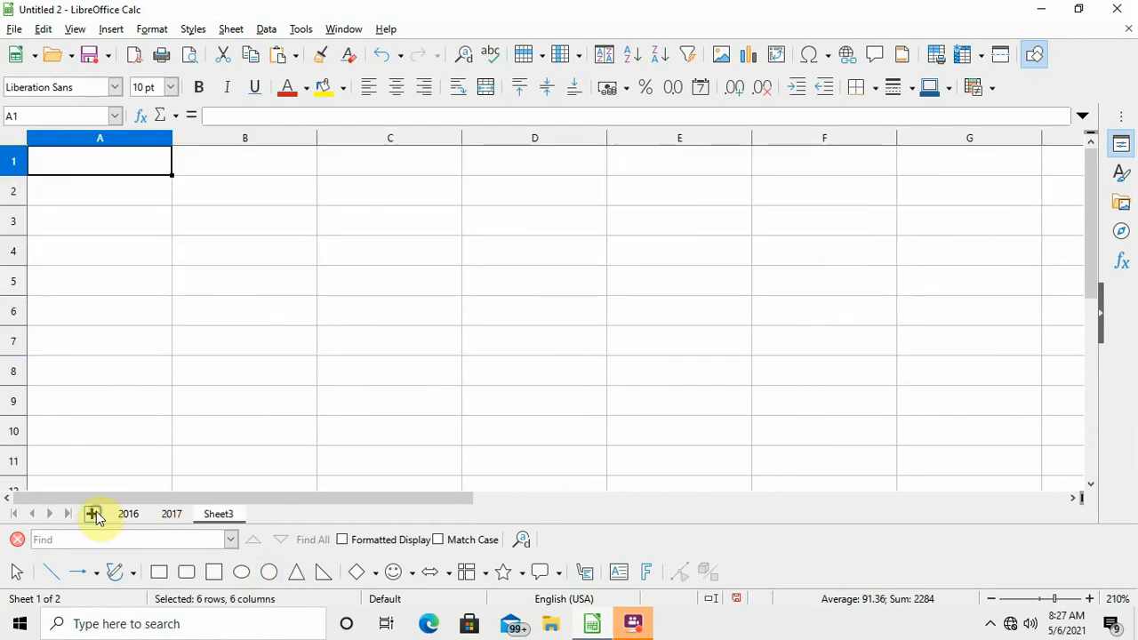
{"action": "key", "text": "ctrl+v"}
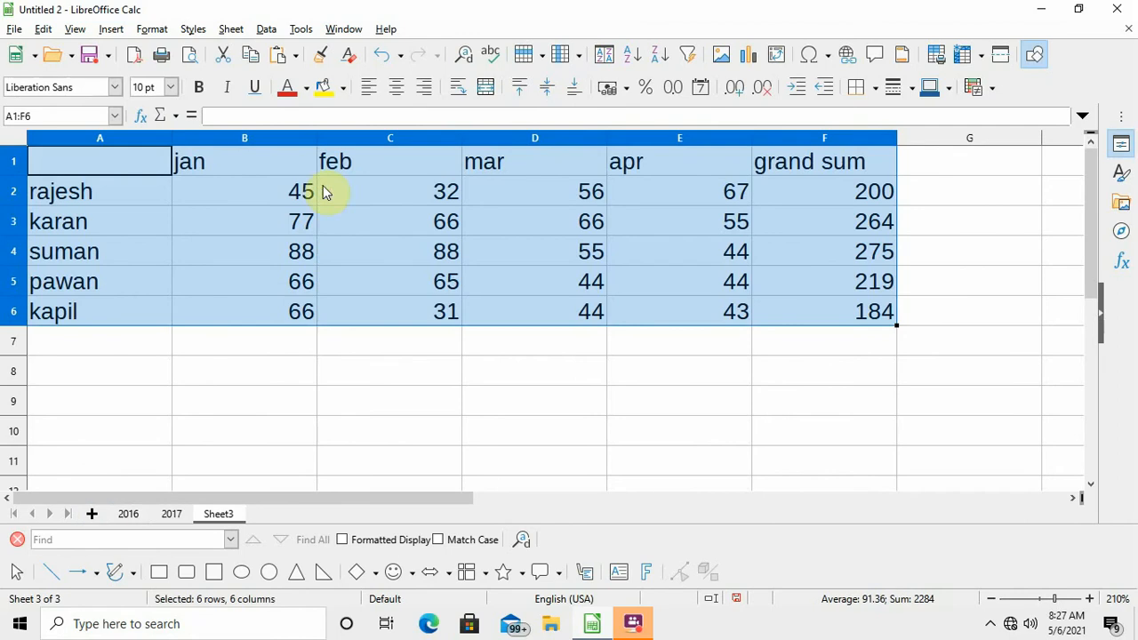
Replace the jan figures in B2:B6 of Sheet3 with 89, 66, 55, 44 and 77.
{"action": "left_click", "coordinate": [278, 196]}
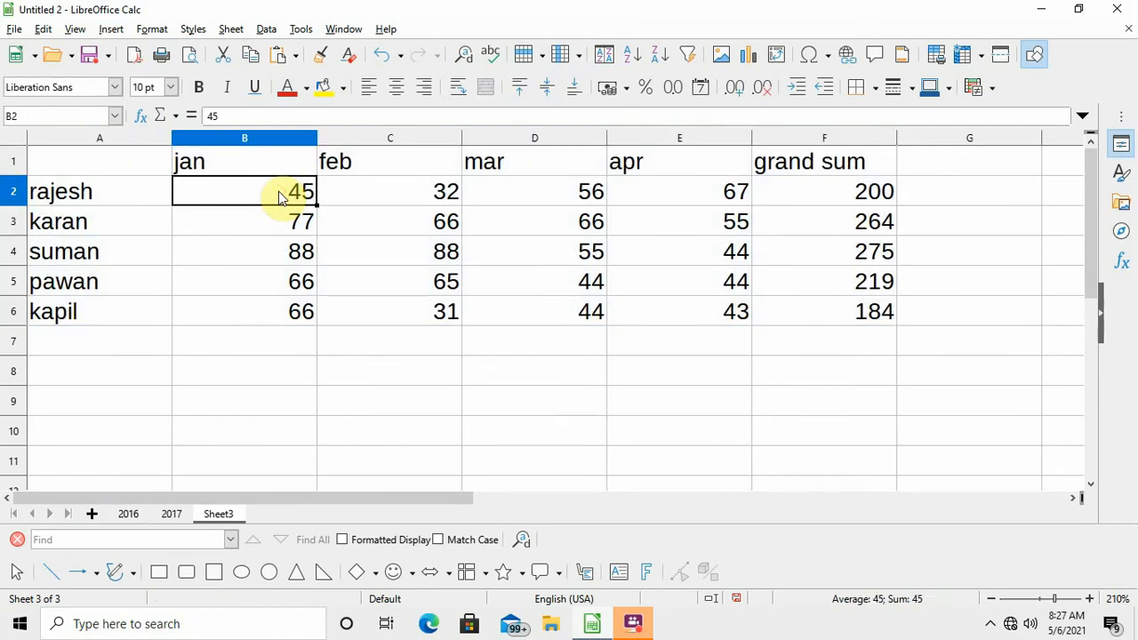
{"action": "type", "text": "89"}
{"action": "key", "text": "Return"}
{"action": "type", "text": "66"}
{"action": "key", "text": "Return"}
{"action": "type", "text": "5"}
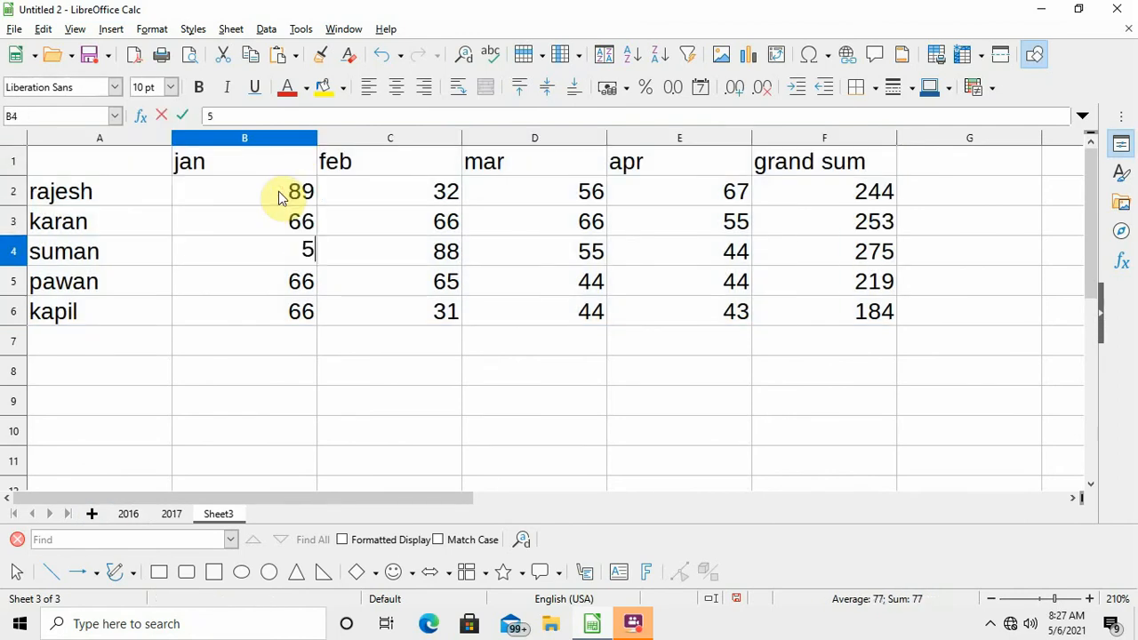
{"action": "type", "text": "5"}
{"action": "key", "text": "Return"}
{"action": "type", "text": "44"}
{"action": "key", "text": "Return"}
{"action": "type", "text": "77"}
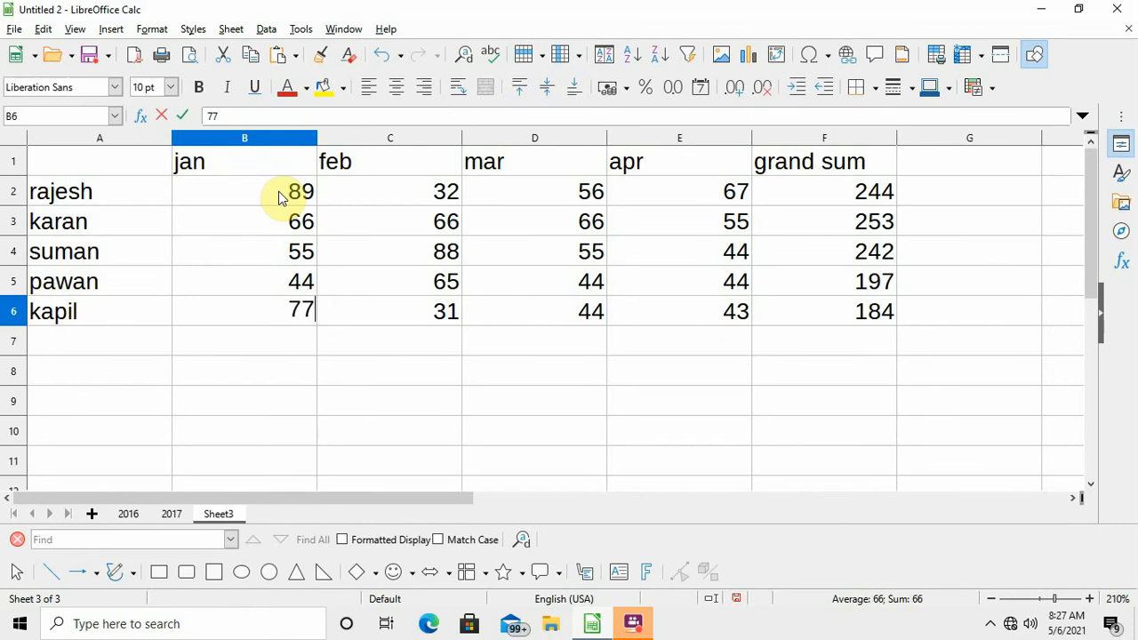
{"action": "key", "text": "Up"}
Replace the feb figures in C2:C6 of Sheet3 with 56, 43, 77, 99 and 44.
{"action": "key", "text": "Up"}
{"action": "key", "text": "Up"}
{"action": "key", "text": "Up"}
{"action": "key", "text": "Right"}
{"action": "type", "text": "56"}
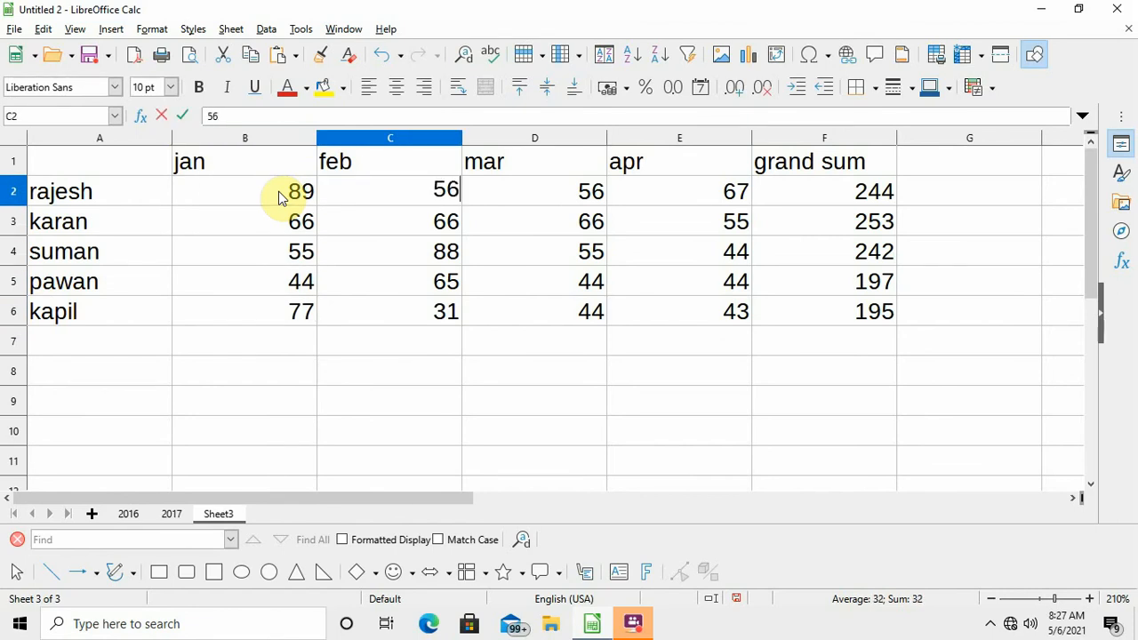
{"action": "key", "text": "Return"}
{"action": "type", "text": "43"}
{"action": "key", "text": "Return"}
{"action": "type", "text": "77"}
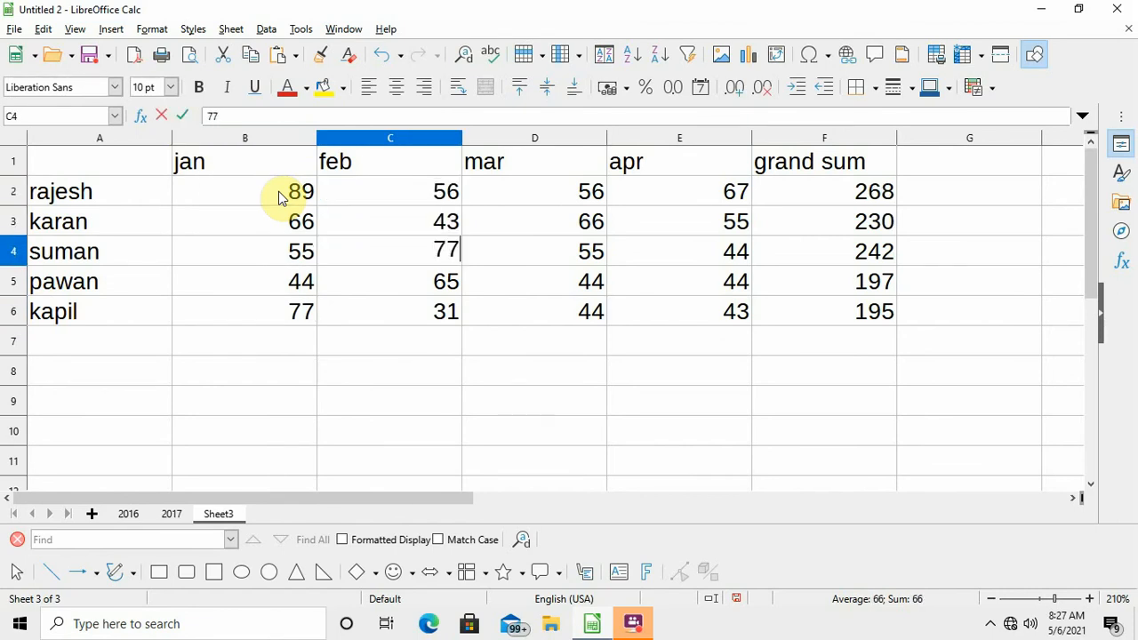
{"action": "key", "text": "Return"}
{"action": "type", "text": "99"}
{"action": "key", "text": "Return"}
{"action": "type", "text": "44"}
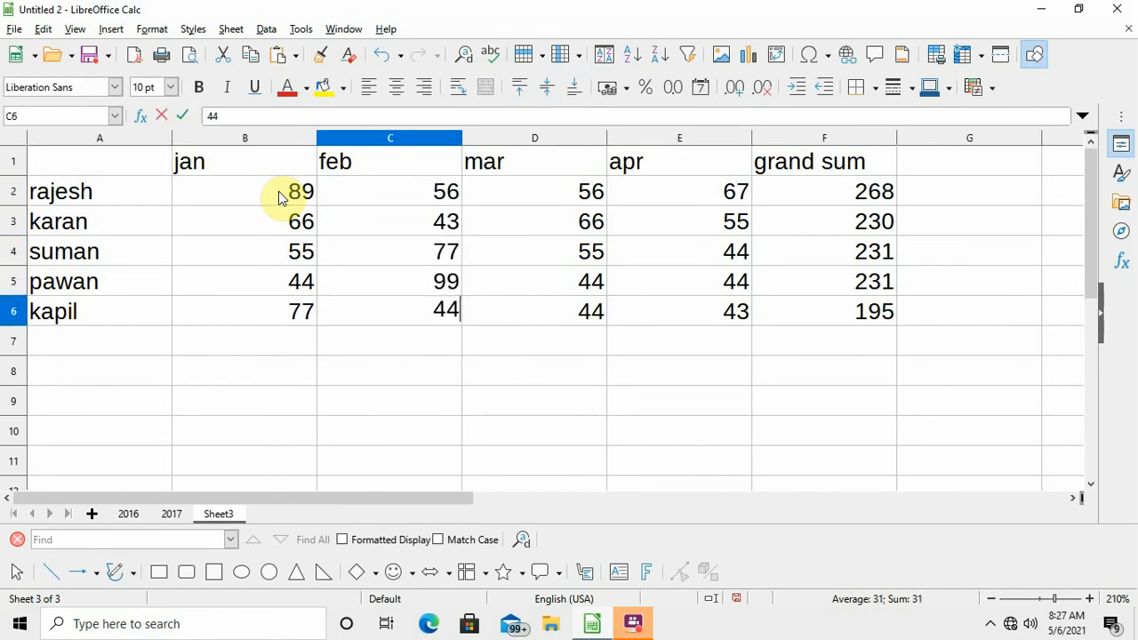
{"action": "key", "text": "Return"}
Replace the mar figures in D2:D6 of Sheet3 with 57, 88, 66, 66 and 55.
{"action": "key", "text": "Up"}
{"action": "key", "text": "Up"}
{"action": "key", "text": "Up"}
{"action": "key", "text": "Up"}
{"action": "key", "text": "Up"}
{"action": "key", "text": "Right"}
{"action": "type", "text": "57"}
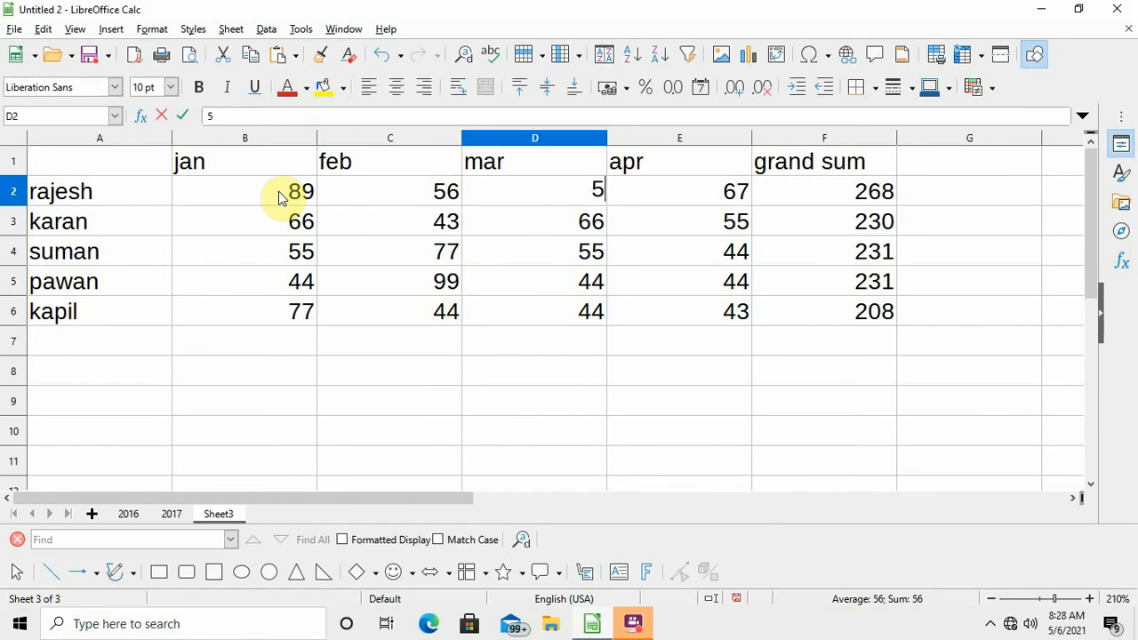
{"action": "key", "text": "Return"}
{"action": "type", "text": "88"}
{"action": "key", "text": "Return"}
{"action": "type", "text": "66"}
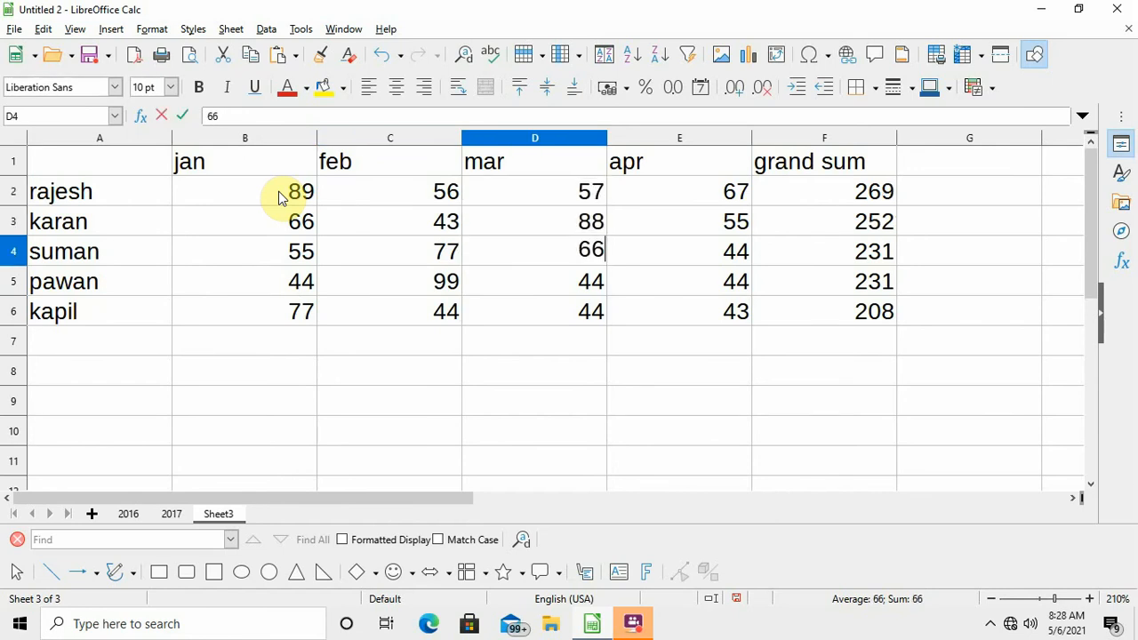
{"action": "key", "text": "Return"}
{"action": "type", "text": "66"}
{"action": "key", "text": "Return"}
{"action": "type", "text": "55"}
Replace the apr figures in E2:E6 of Sheet3 with 44, 66, 88, 77 and 66.
{"action": "key", "text": "Up"}
{"action": "key", "text": "Up"}
{"action": "key", "text": "Up"}
{"action": "key", "text": "Up"}
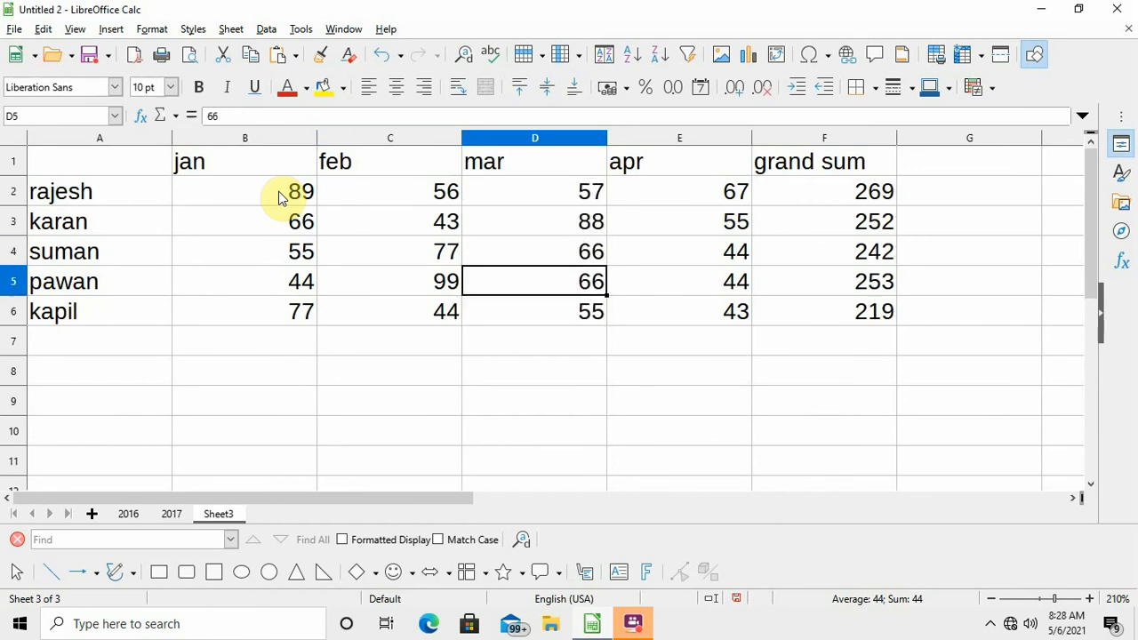
{"action": "key", "text": "Right"}
{"action": "type", "text": "44"}
{"action": "key", "text": "Return"}
{"action": "type", "text": "66"}
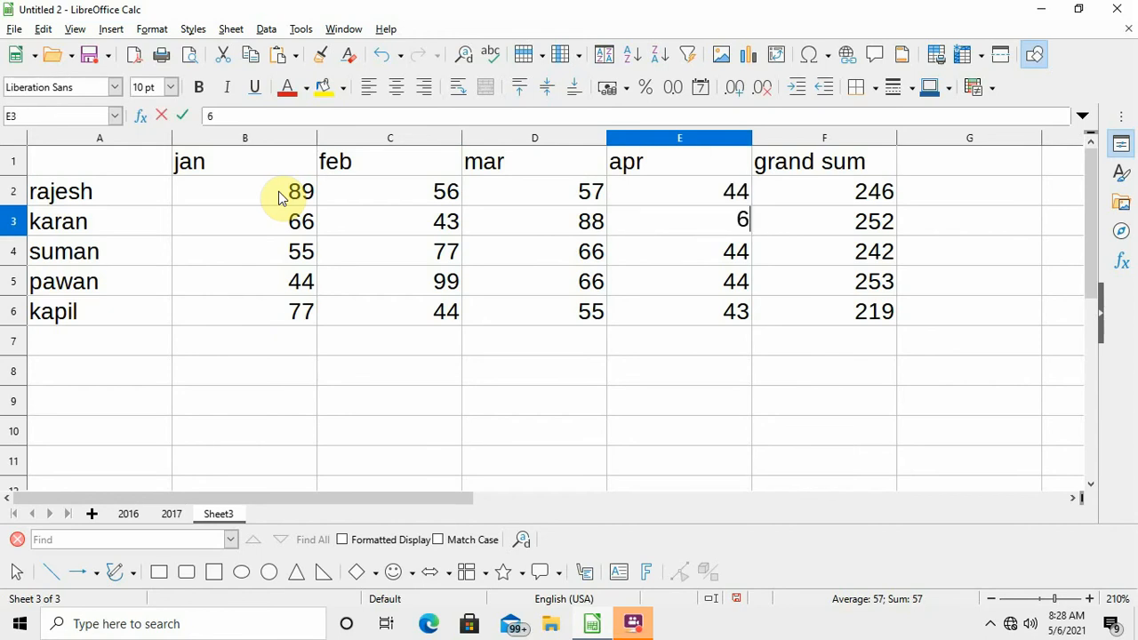
{"action": "key", "text": "Return"}
{"action": "type", "text": "88"}
{"action": "key", "text": "Return"}
{"action": "type", "text": "77"}
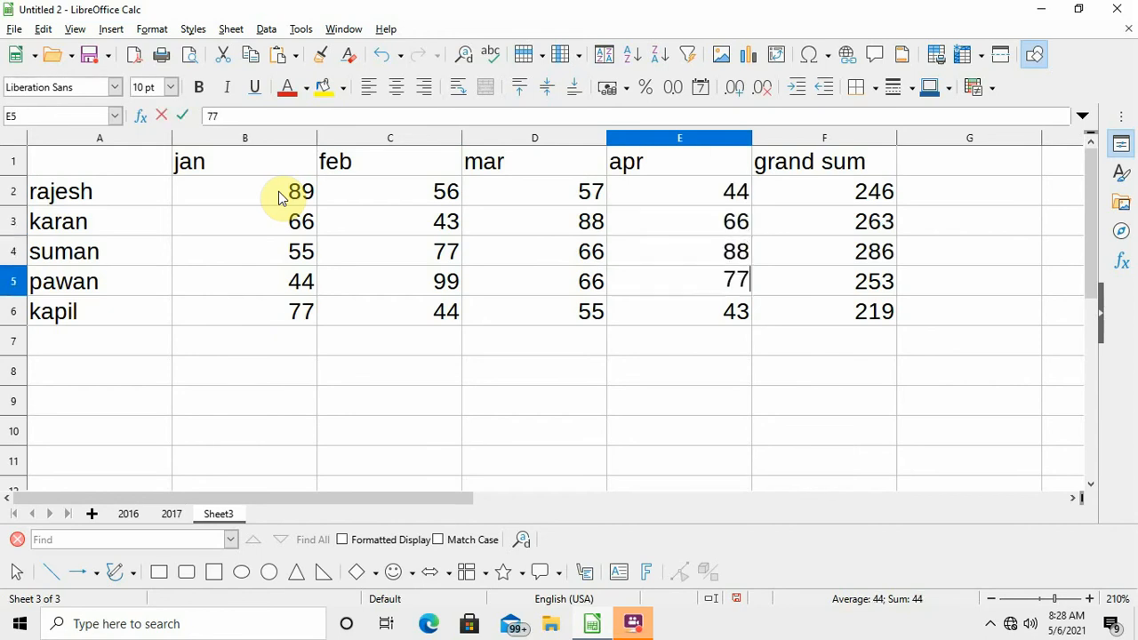
{"action": "key", "text": "Return"}
{"action": "type", "text": "66"}
{"action": "key", "text": "Return"}
{"action": "key", "text": "Up"}
{"action": "key", "text": "Up"}
{"action": "key", "text": "Up"}
{"action": "key", "text": "Up"}
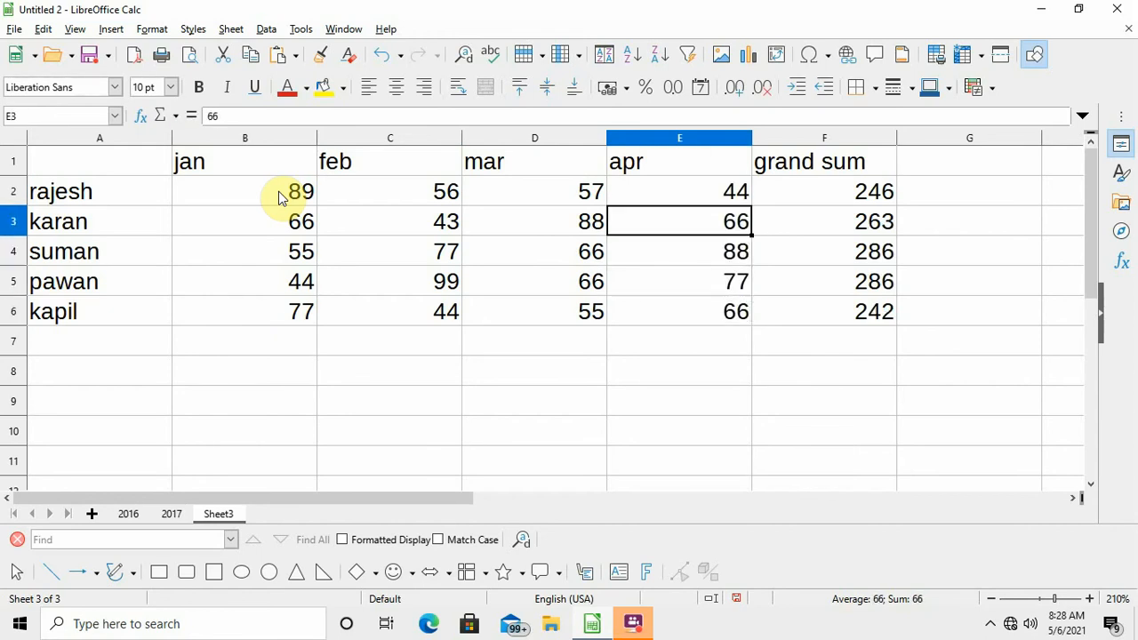
Rename Sheet3 as 2018.
{"action": "right_click", "coordinate": [217, 514]}
{"action": "left_click", "coordinate": [274, 342]}
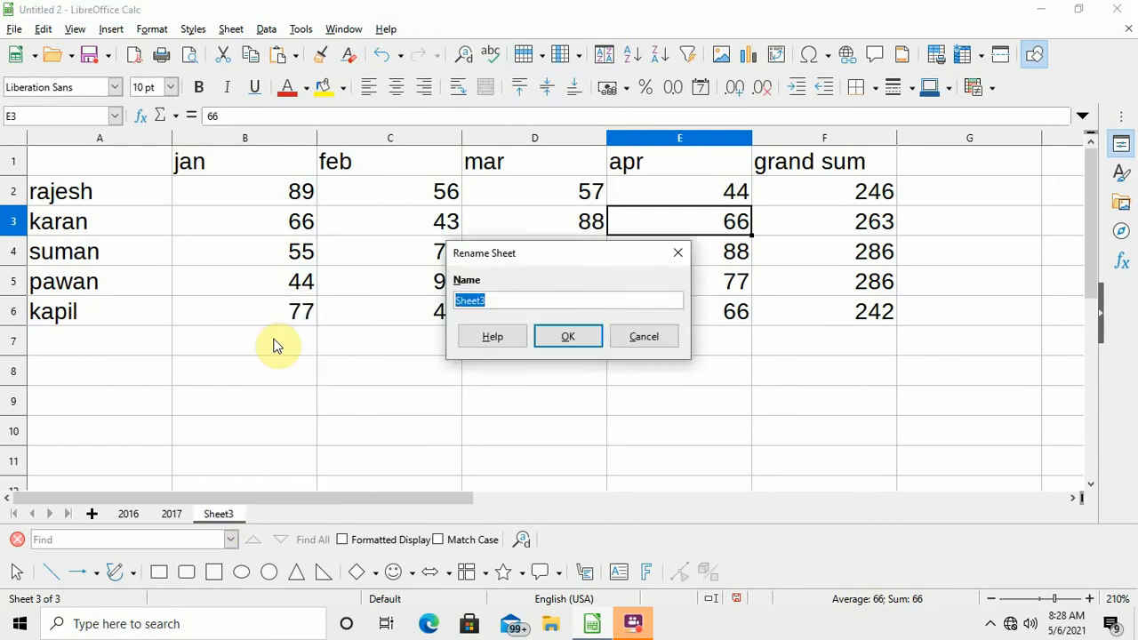
{"action": "type", "text": "2018"}
{"action": "key", "text": "Return"}
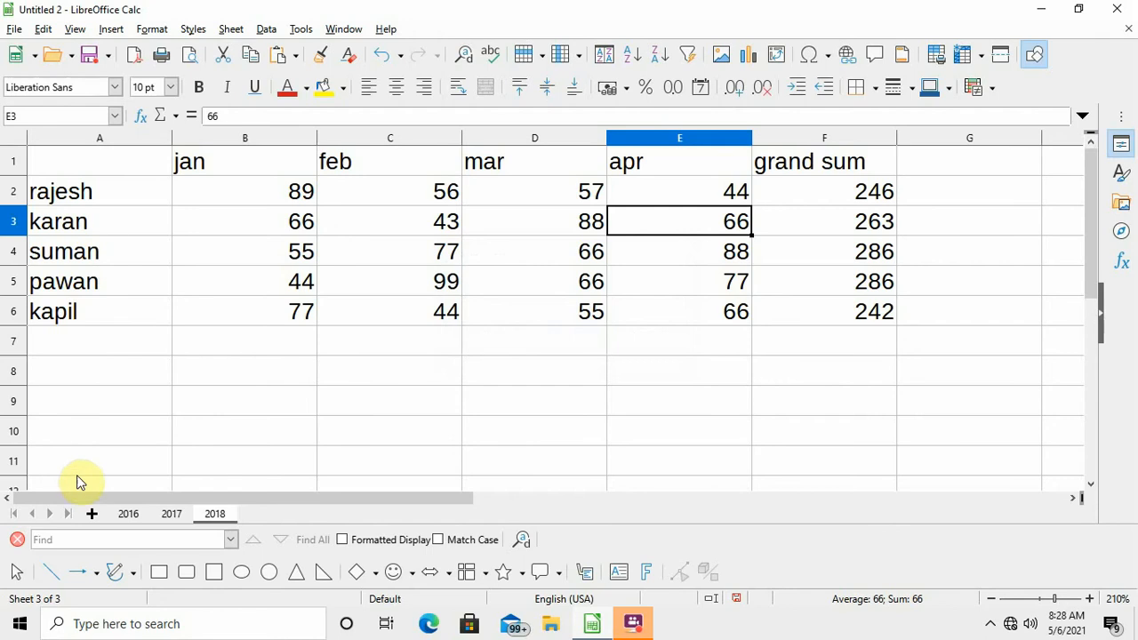
{"action": "left_click", "coordinate": [124, 515]}
{"action": "left_click", "coordinate": [169, 514]}
{"action": "left_click", "coordinate": [220, 514]}
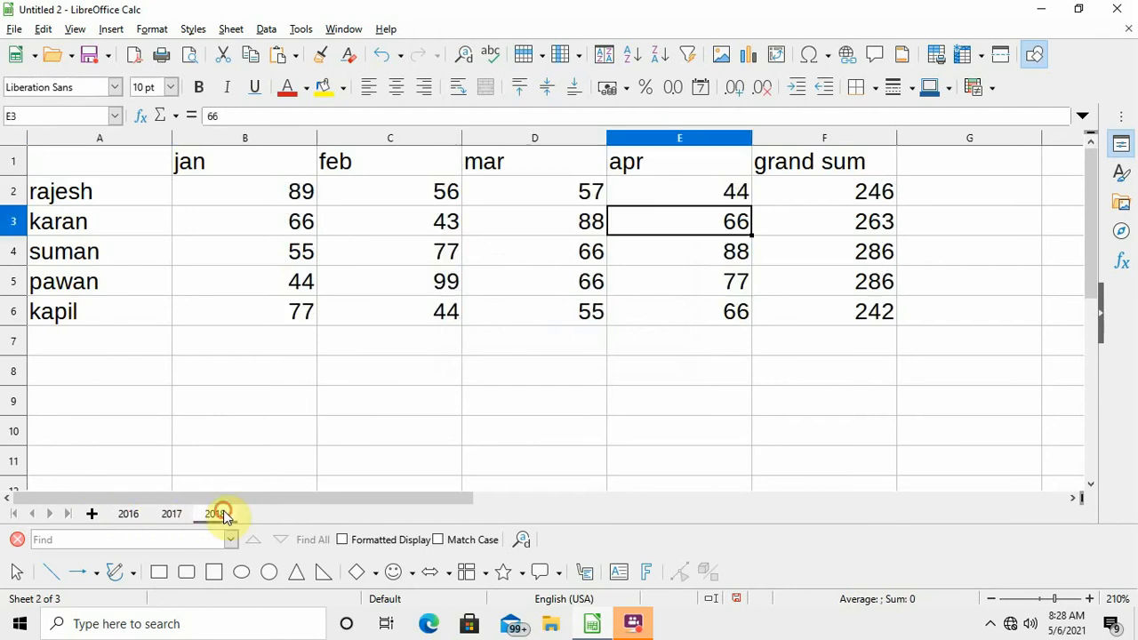
Add a new sheet after 2018 and name it "summary data".
{"action": "left_click", "coordinate": [92, 513]}
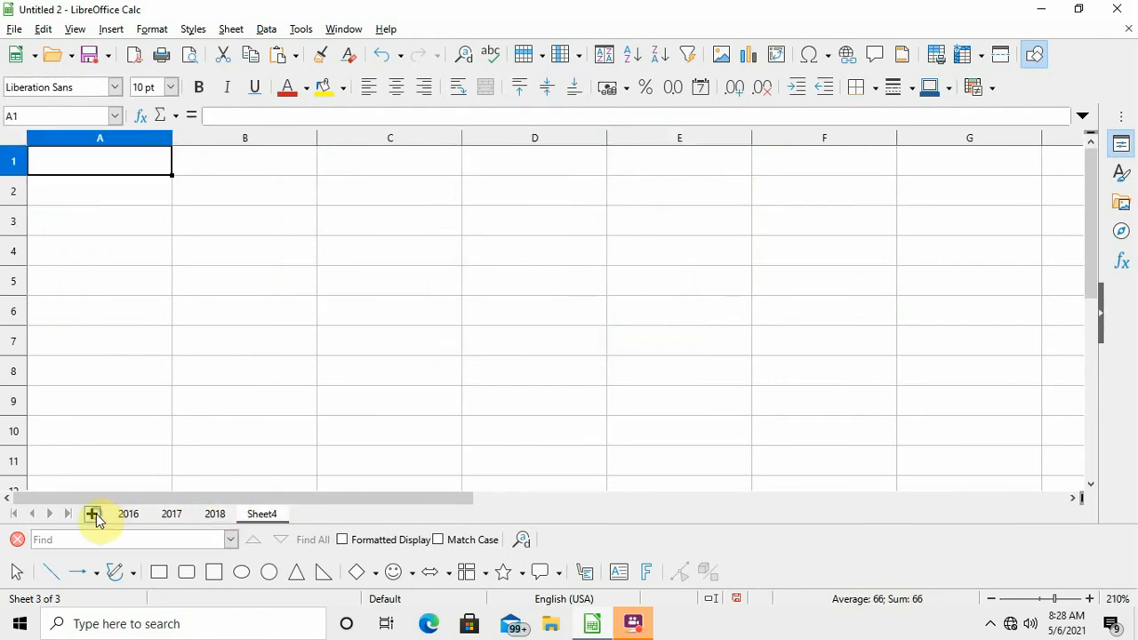
{"action": "right_click", "coordinate": [267, 514]}
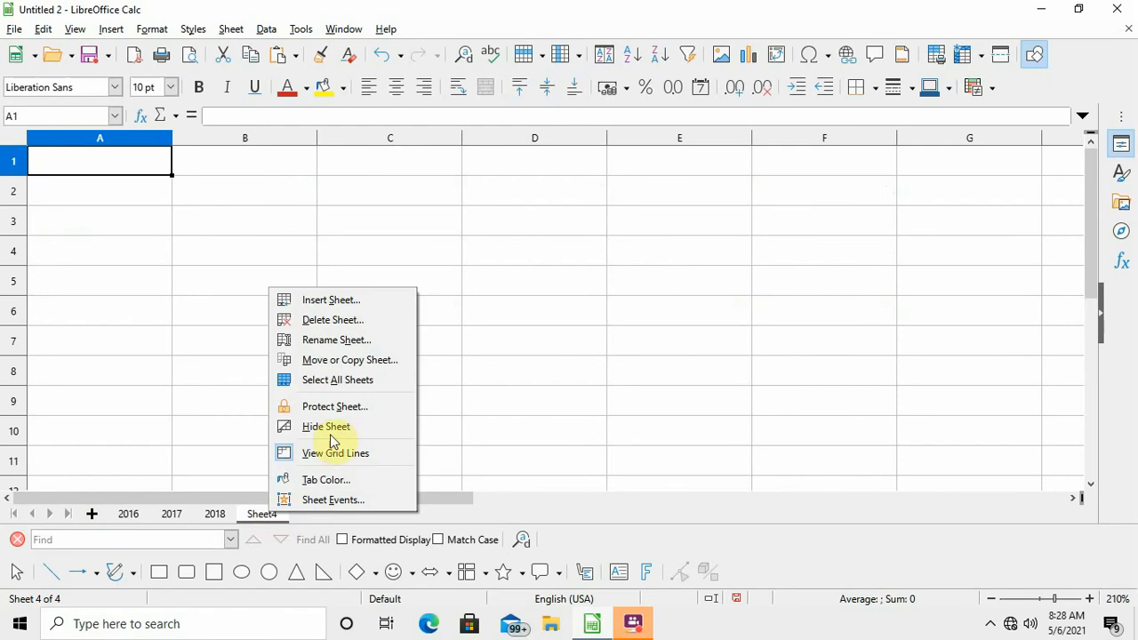
{"action": "left_click", "coordinate": [364, 342]}
{"action": "type", "text": "sum"}
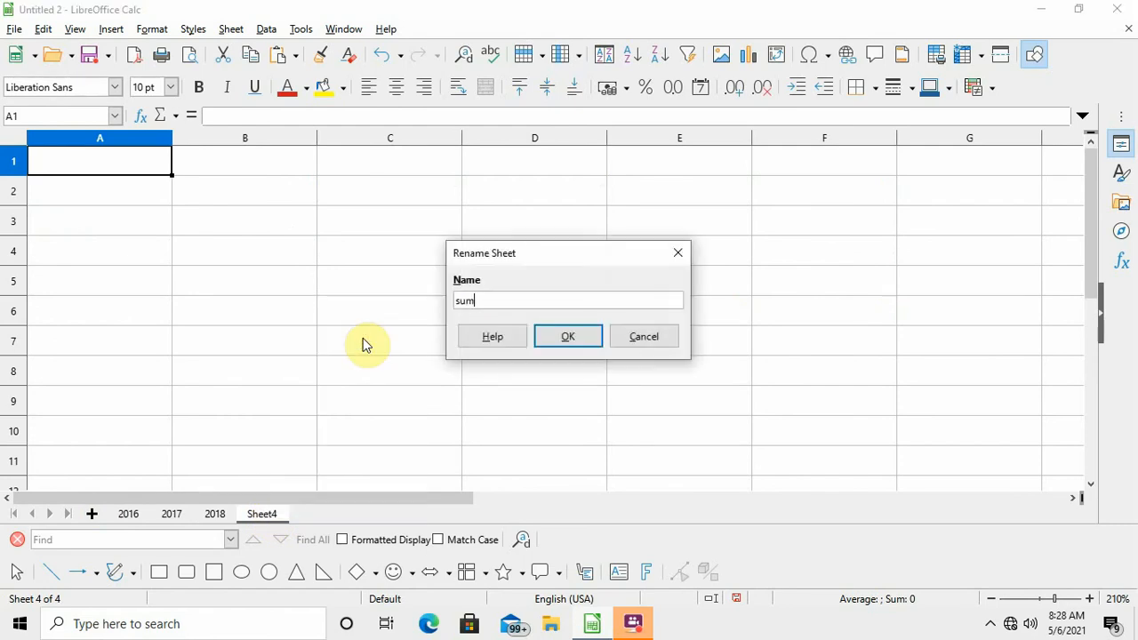
{"action": "type", "text": "ma"}
{"action": "key", "text": "BackSpace"}
{"action": "type", "text": "ary data"}
{"action": "key", "text": "Return"}
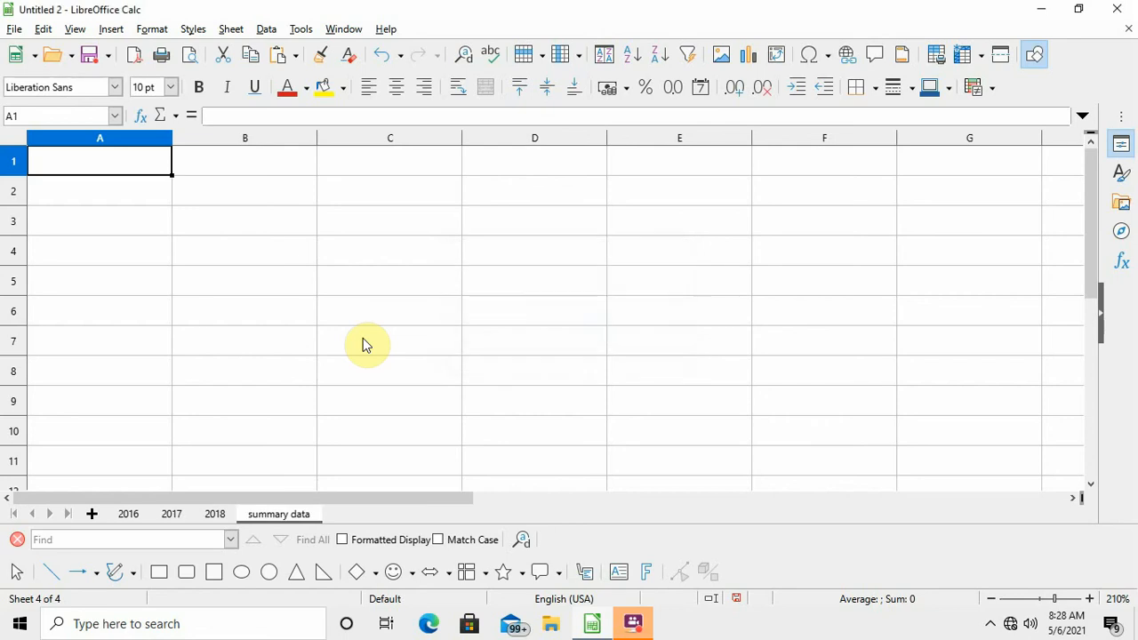
Start a data consolidation from the 2016 sheet using the Sum function.
{"action": "left_click", "coordinate": [131, 514]}
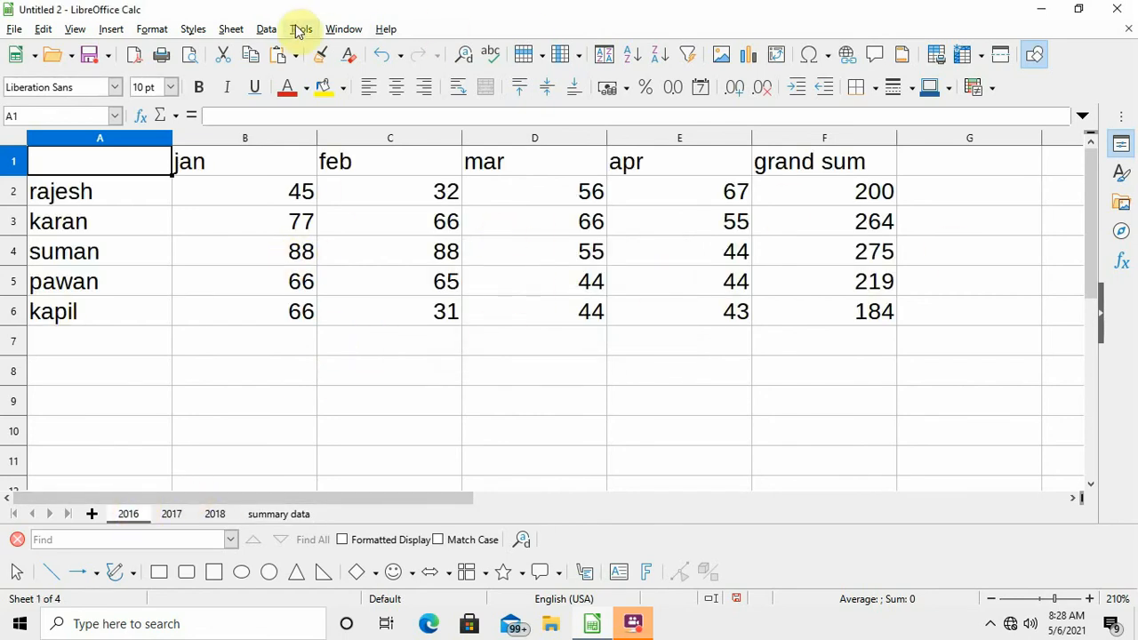
{"action": "left_click", "coordinate": [269, 32]}
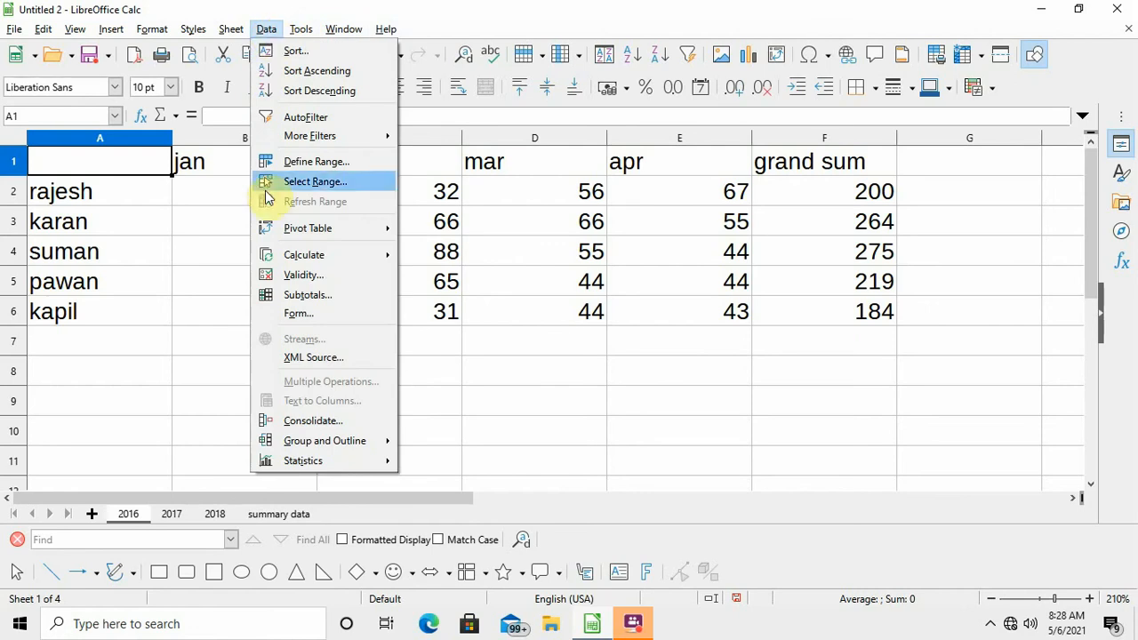
{"action": "left_click", "coordinate": [324, 423]}
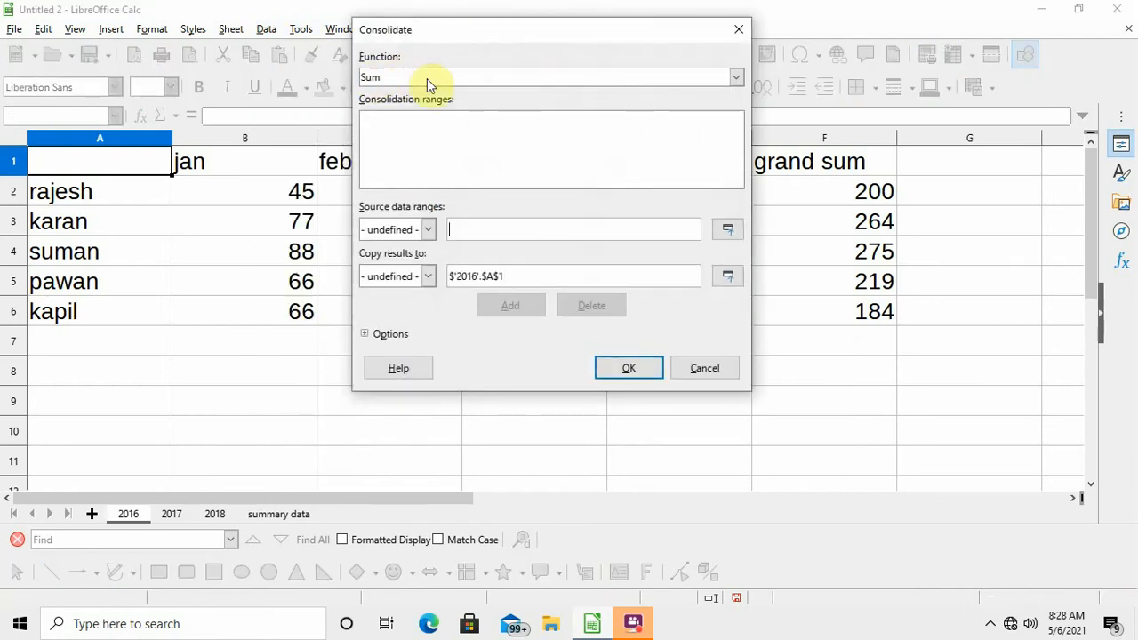
{"action": "left_click", "coordinate": [738, 78]}
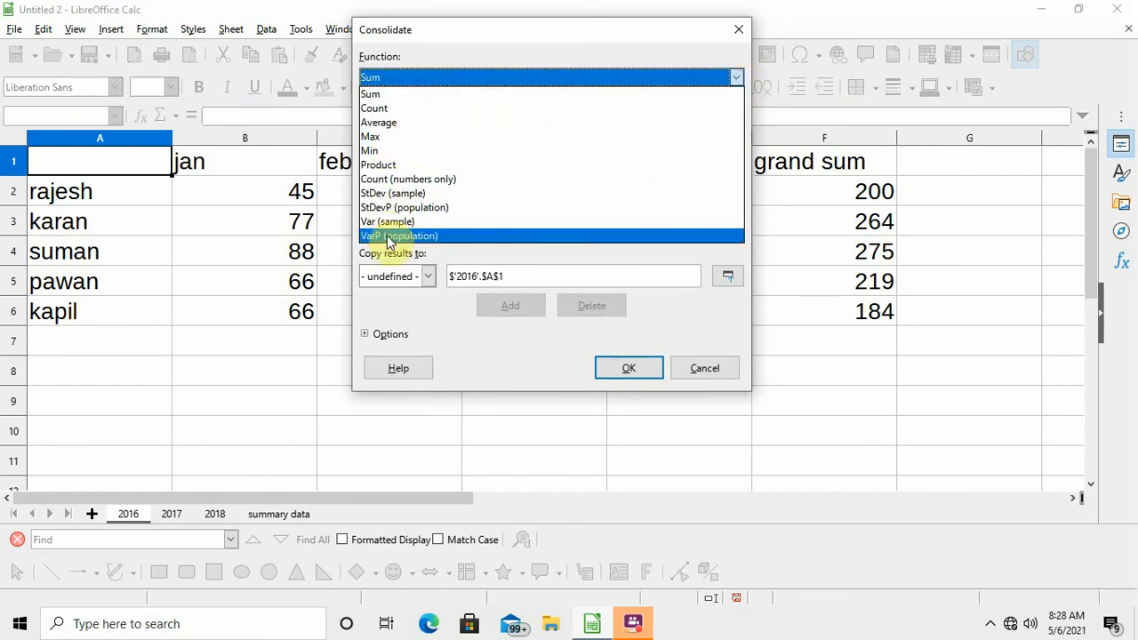
{"action": "left_click", "coordinate": [370, 93]}
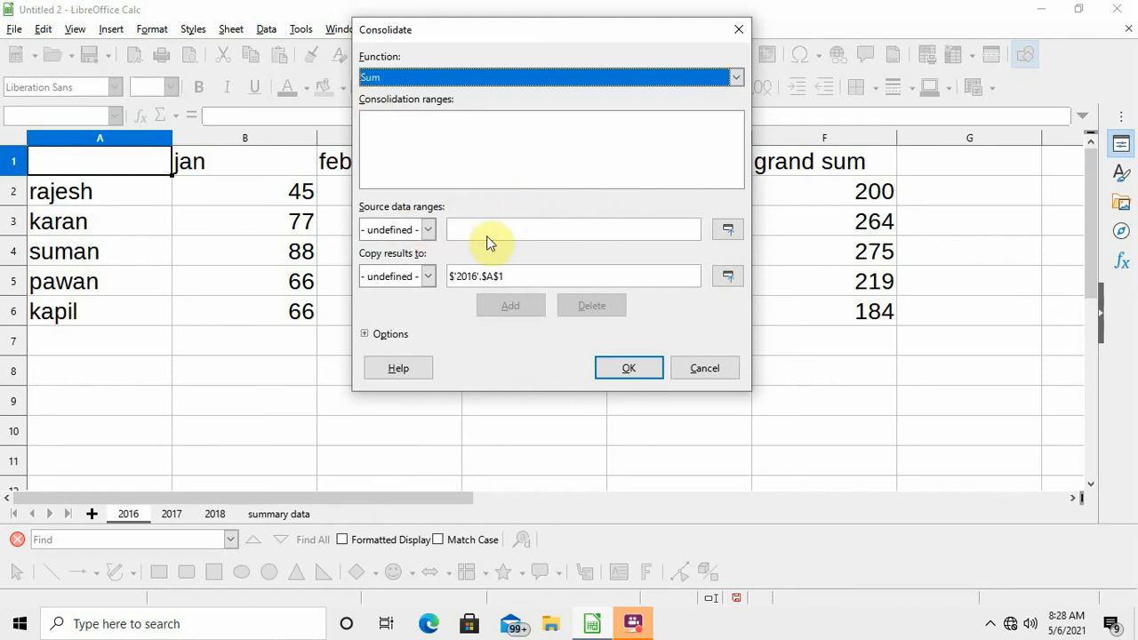
Add the table A1:F6 of the 2016 sheet to the consolidation ranges.
{"action": "left_click", "coordinate": [732, 230]}
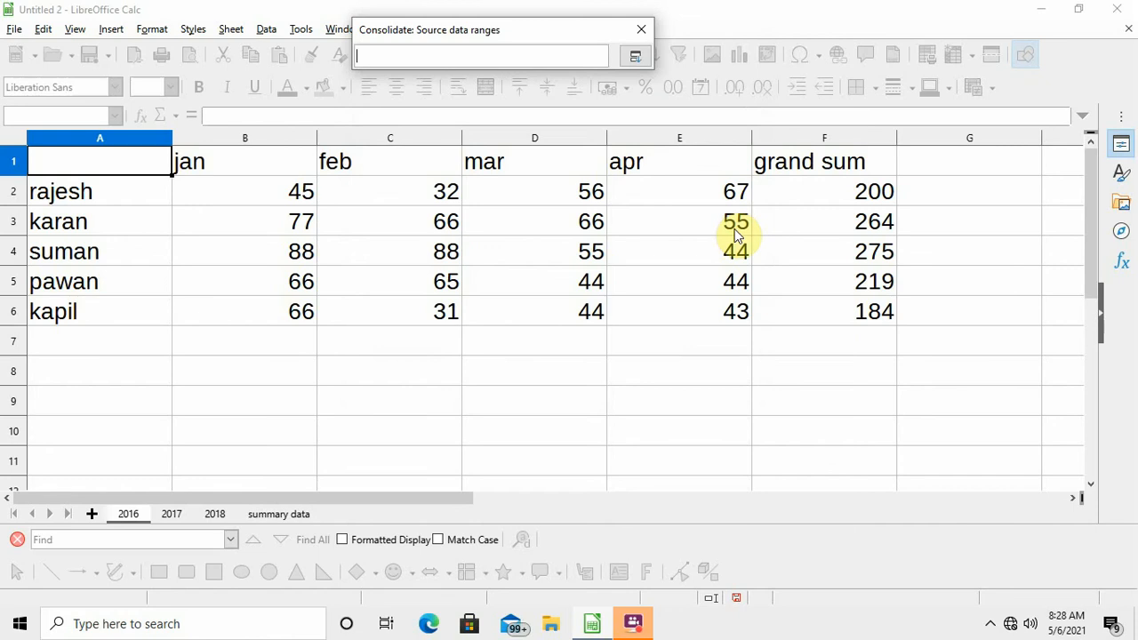
{"action": "left_click_drag", "start_coordinate": [125, 167], "coordinate": [783, 311]}
{"action": "left_click", "coordinate": [637, 59]}
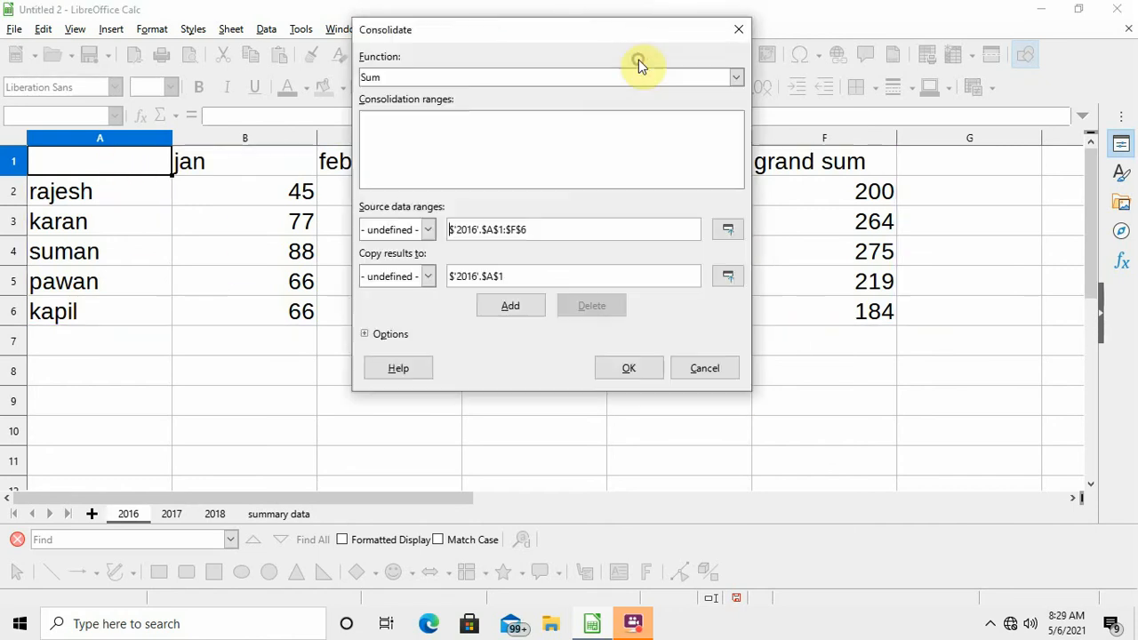
{"action": "left_click", "coordinate": [504, 312]}
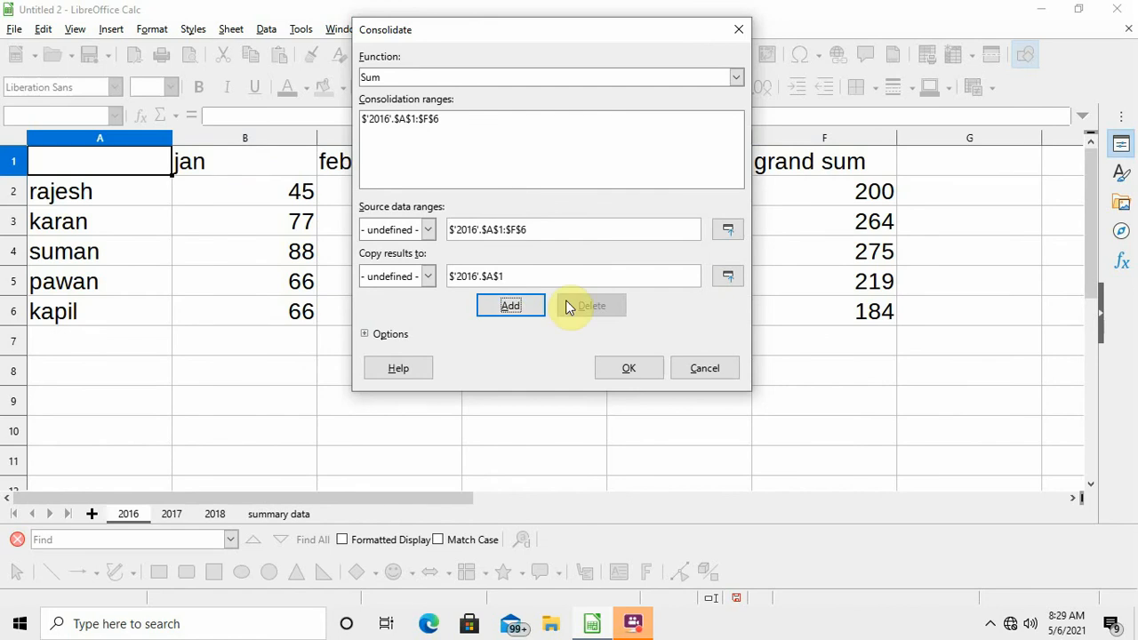
Add the table A1:F6 of the 2017 sheet to the consolidation ranges.
{"action": "left_click", "coordinate": [727, 231]}
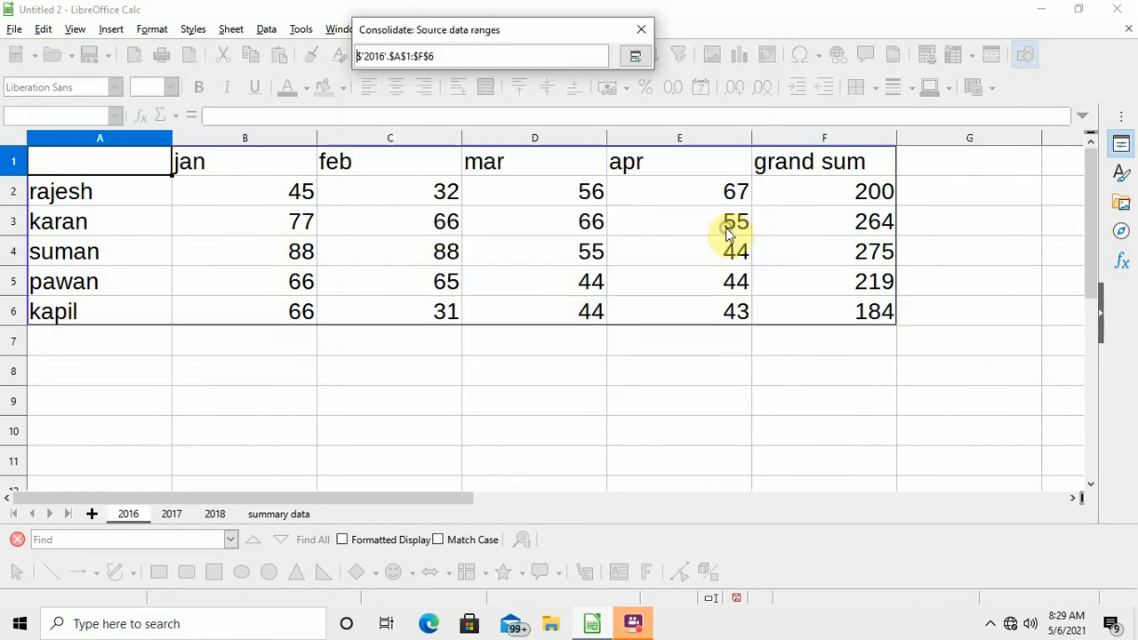
{"action": "left_click", "coordinate": [172, 514]}
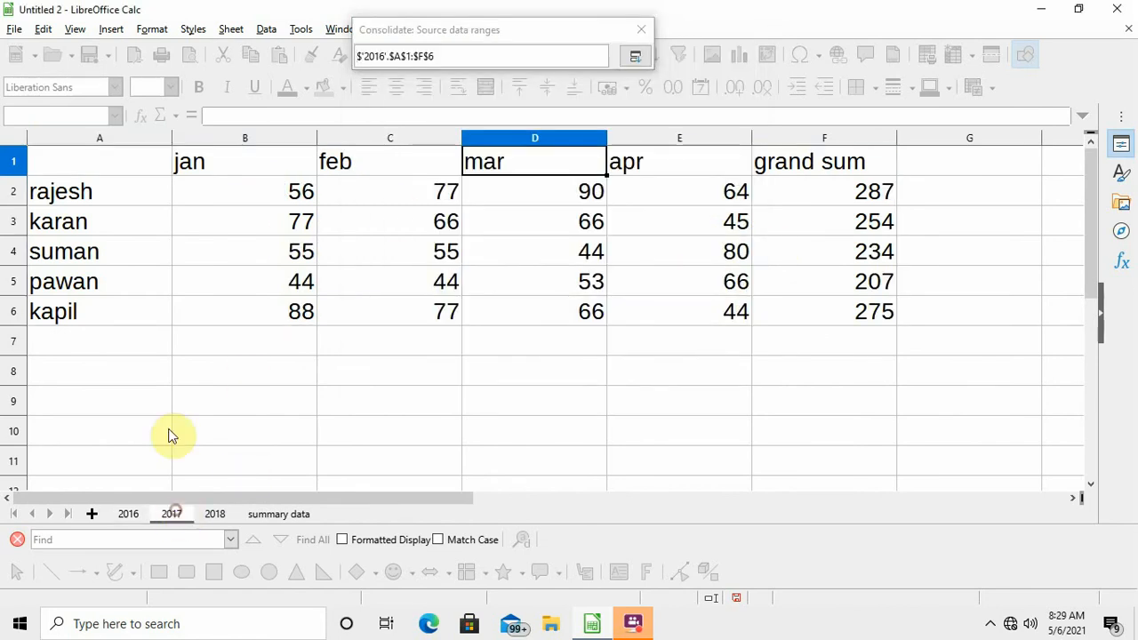
{"action": "left_click_drag", "start_coordinate": [91, 155], "coordinate": [820, 304]}
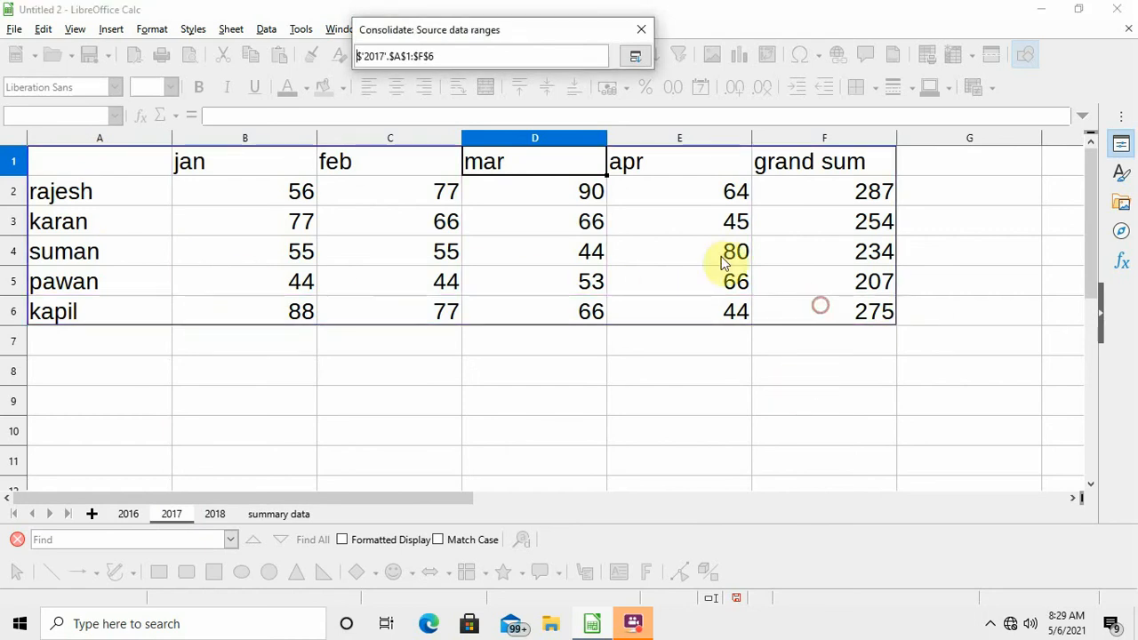
{"action": "left_click", "coordinate": [634, 56]}
{"action": "left_click", "coordinate": [518, 304]}
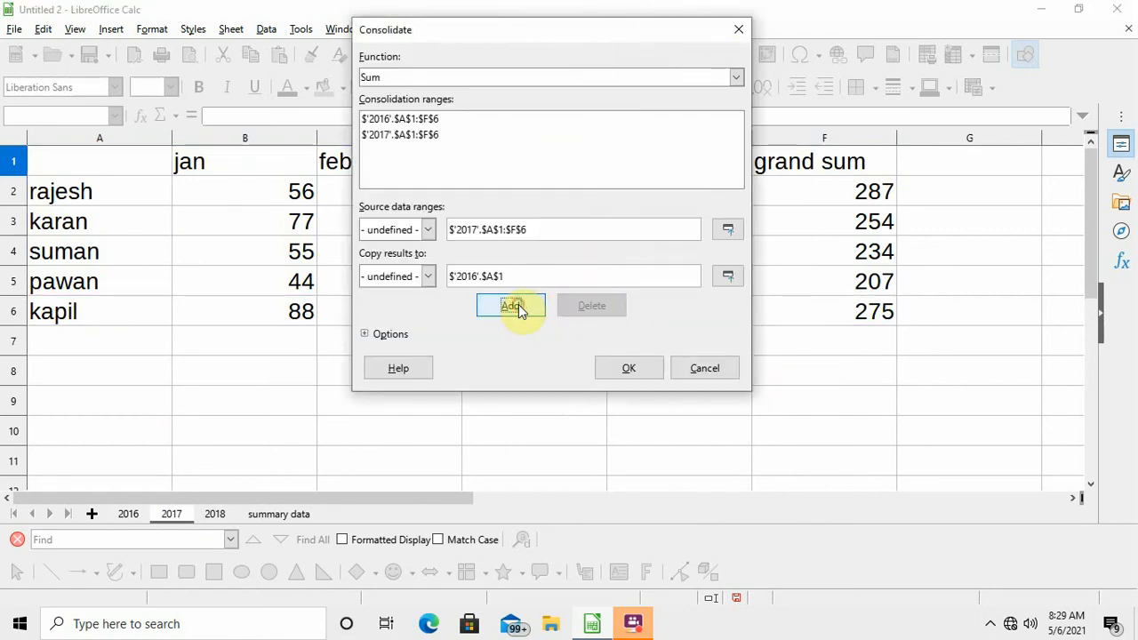
Add the table A1:F6 of the 2018 sheet to the consolidation ranges.
{"action": "left_click", "coordinate": [728, 229]}
{"action": "left_click", "coordinate": [215, 515]}
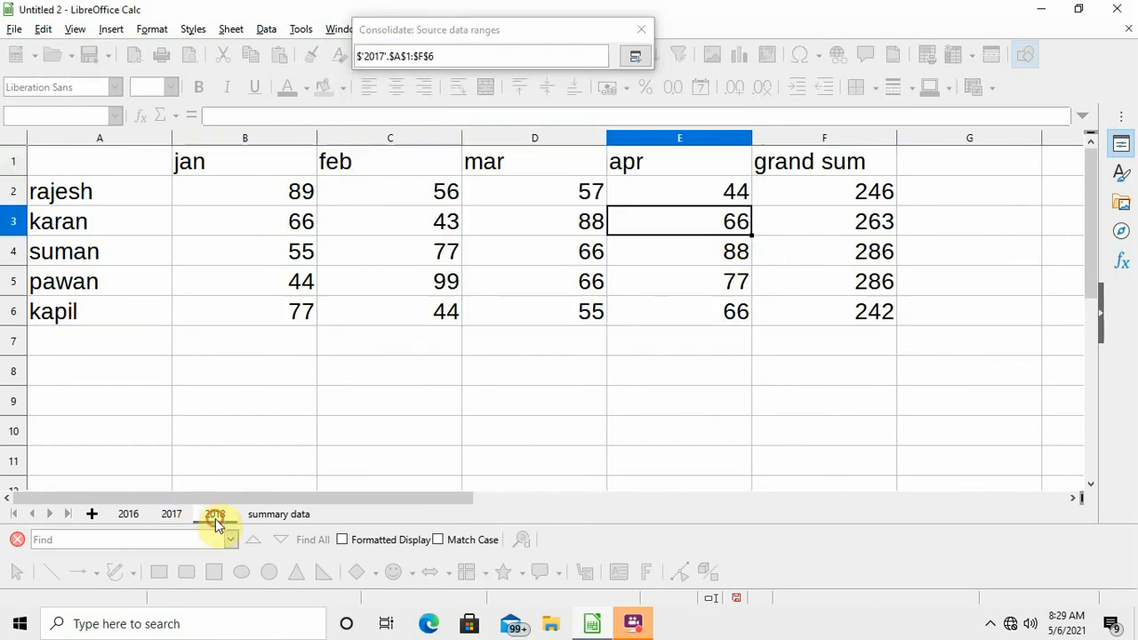
{"action": "left_click_drag", "start_coordinate": [93, 168], "coordinate": [818, 314]}
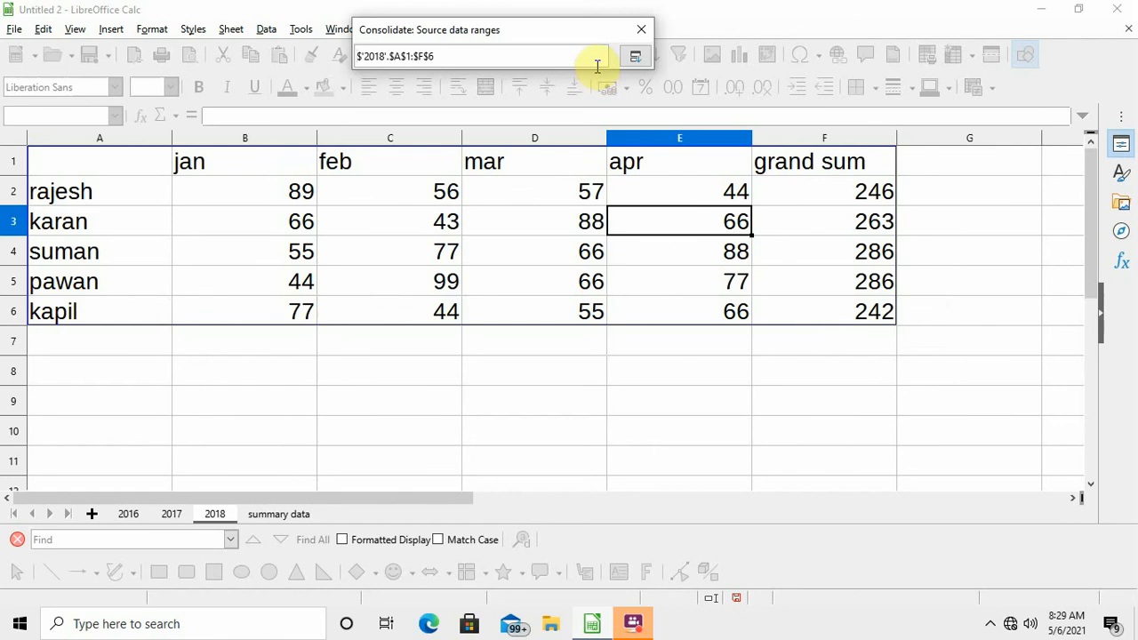
{"action": "left_click", "coordinate": [635, 56]}
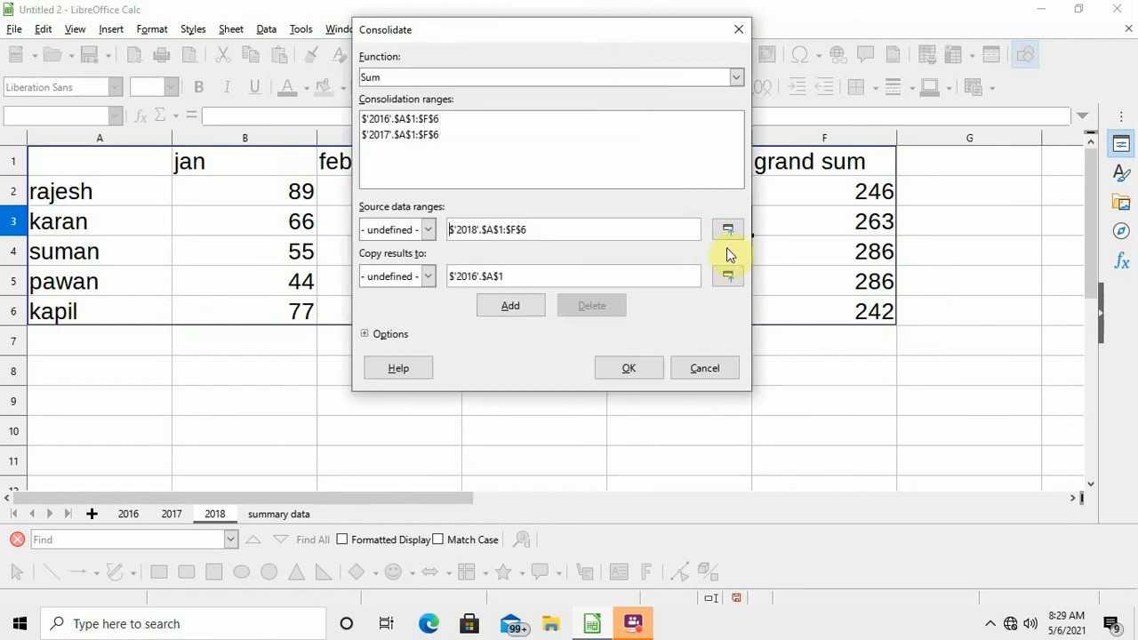
{"action": "left_click", "coordinate": [521, 313]}
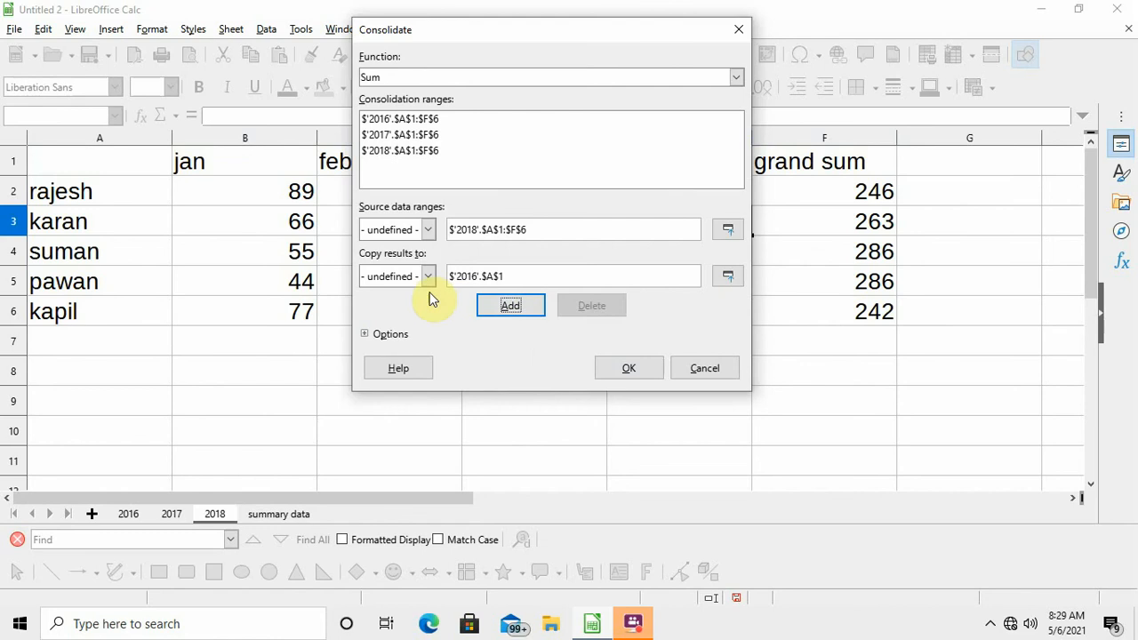
Set cell A1 of the summary data sheet as the destination for the consolidation results.
{"action": "left_click", "coordinate": [543, 275]}
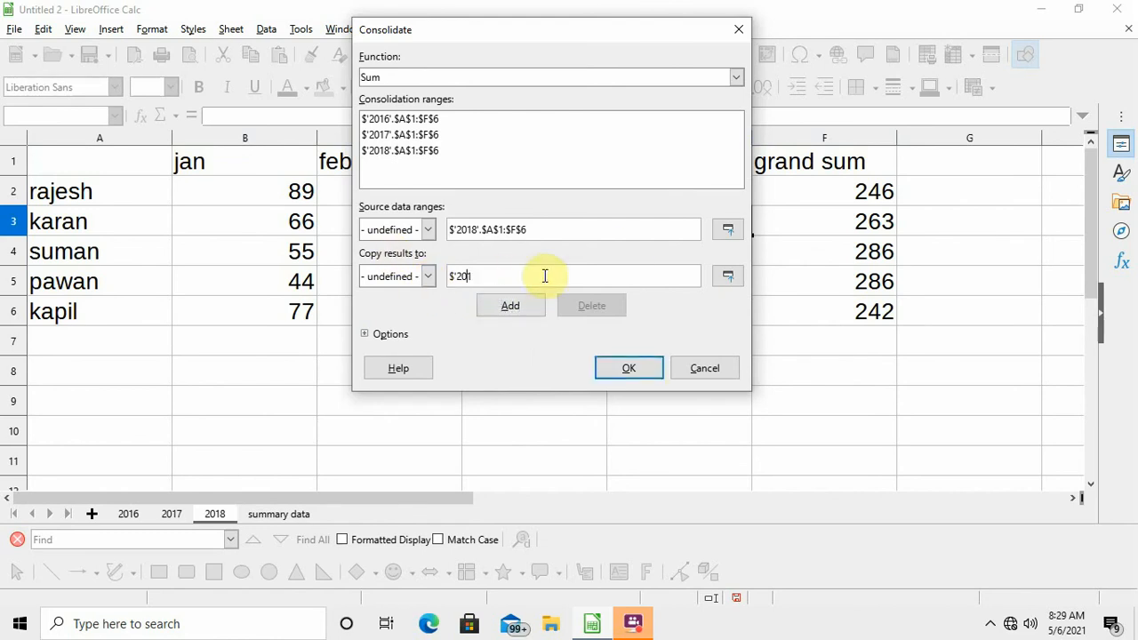
{"action": "left_click", "coordinate": [720, 277]}
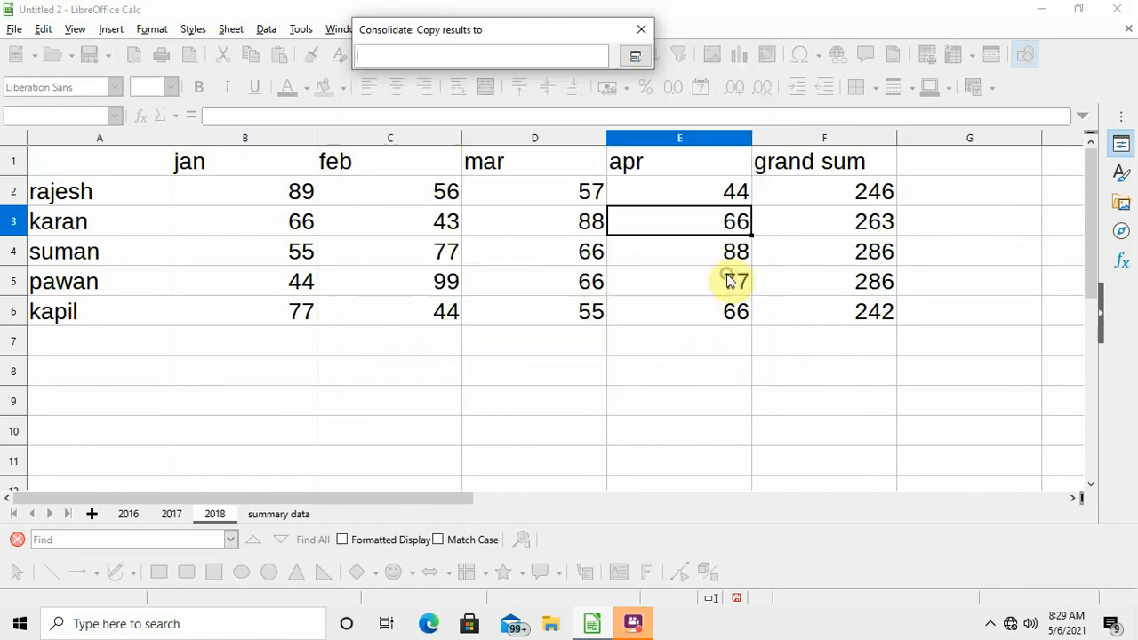
{"action": "left_click", "coordinate": [264, 520]}
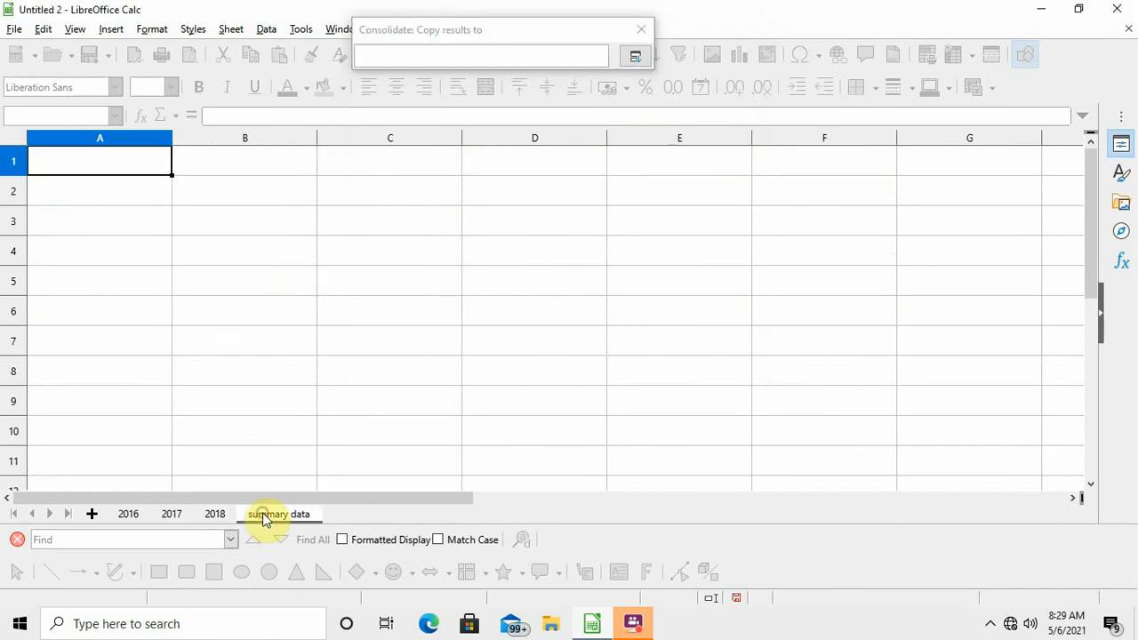
{"action": "left_click", "coordinate": [69, 166]}
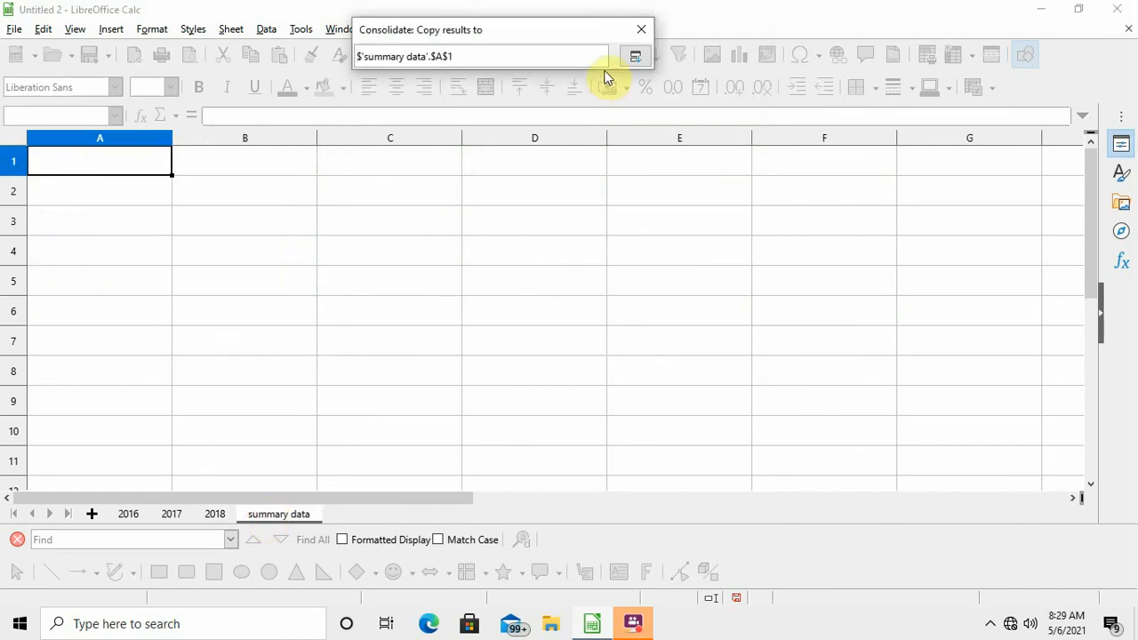
{"action": "left_click", "coordinate": [634, 56]}
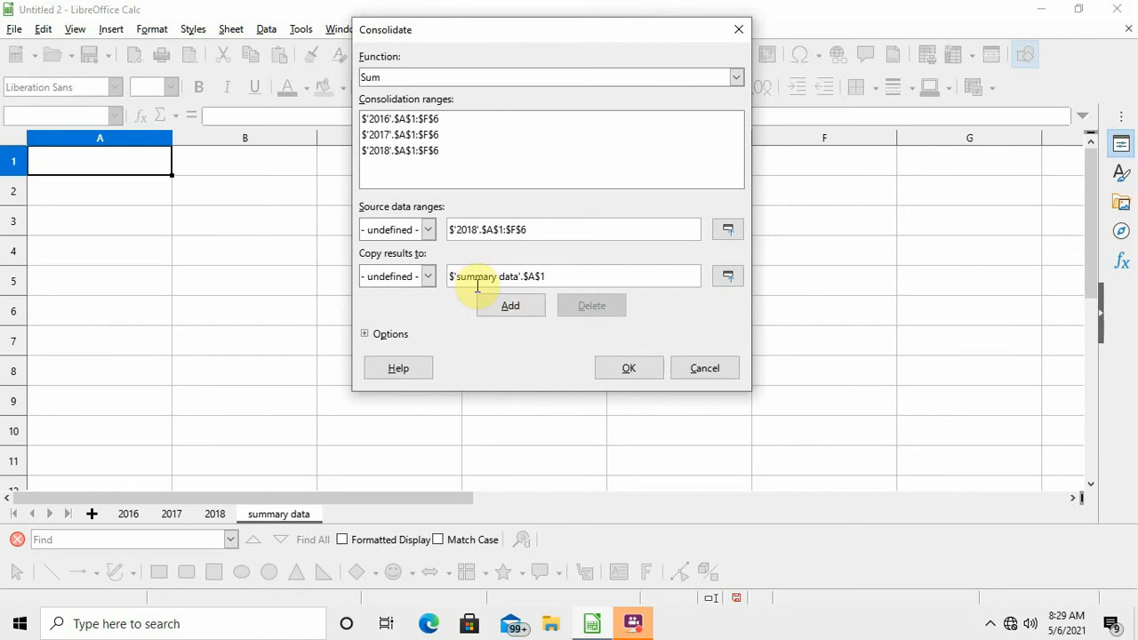
Run the consolidation by row labels and column labels, with the results linked to the source data.
{"action": "left_click", "coordinate": [391, 335]}
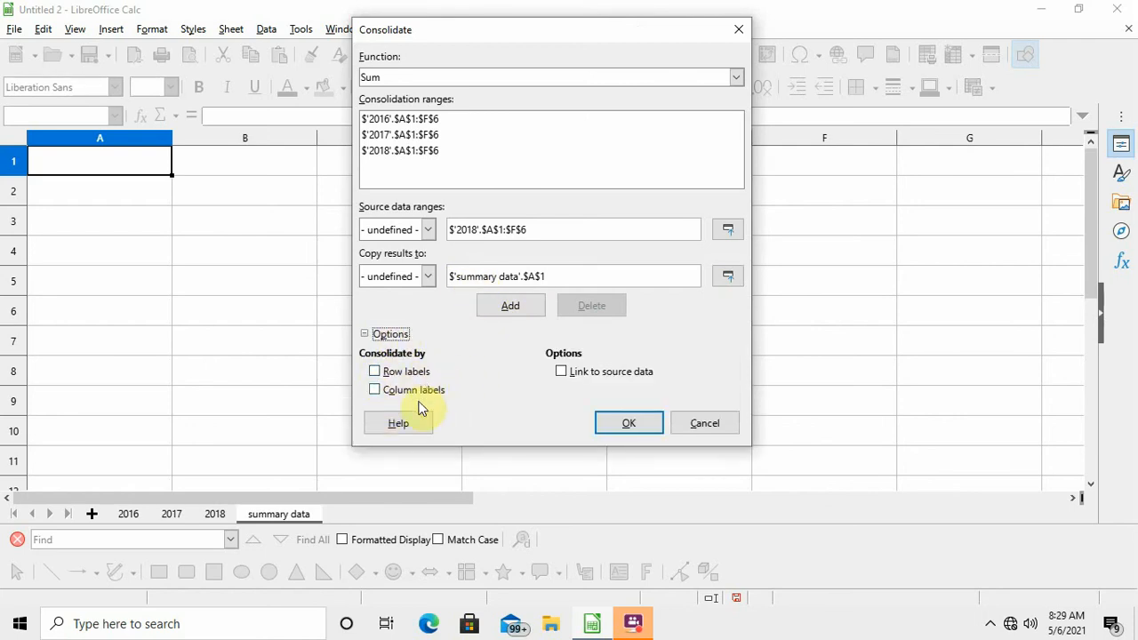
{"action": "left_click", "coordinate": [375, 372]}
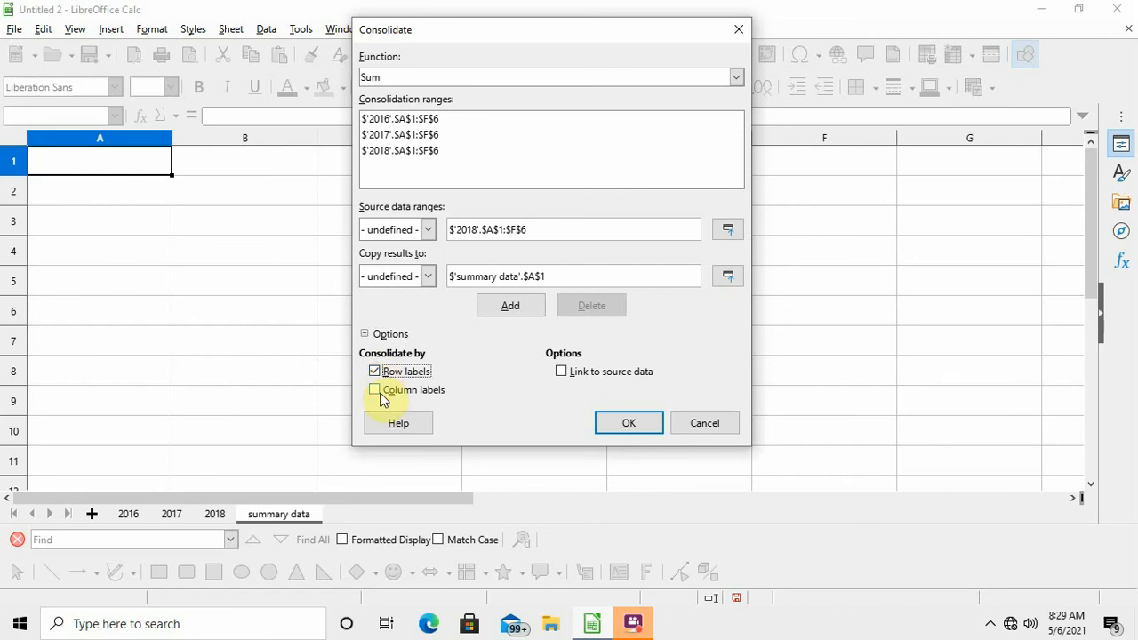
{"action": "left_click", "coordinate": [377, 391]}
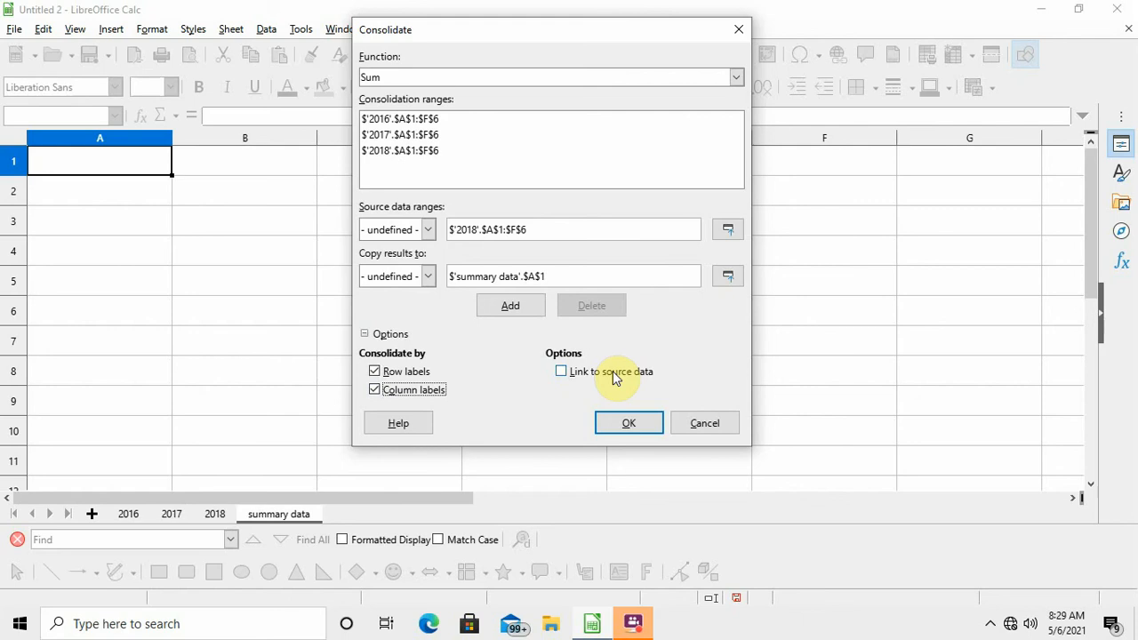
{"action": "left_click", "coordinate": [560, 373]}
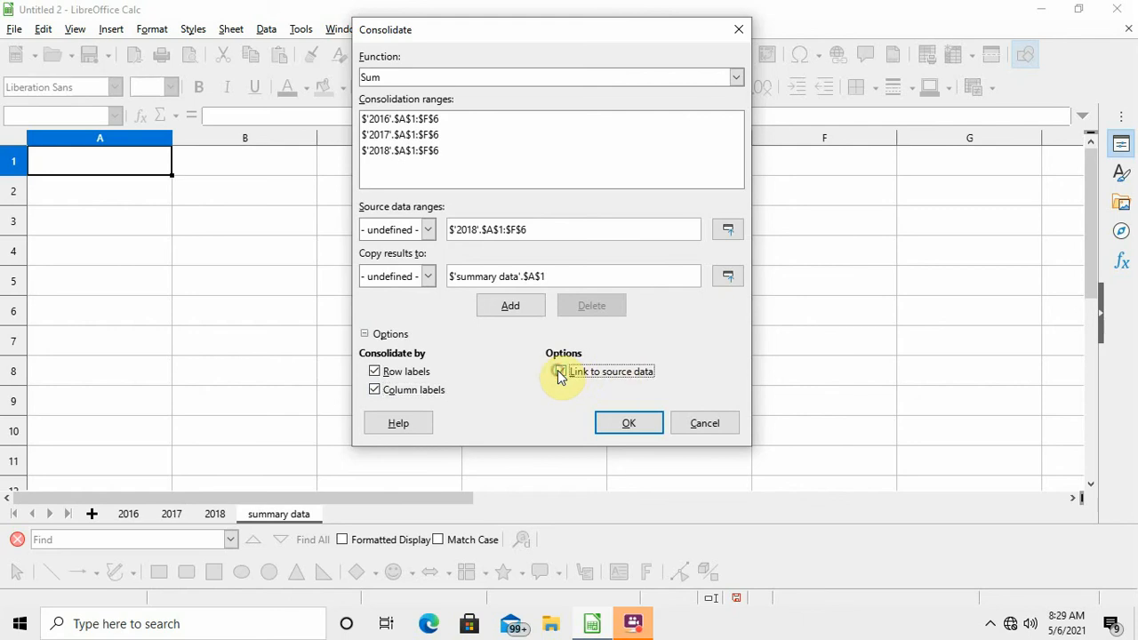
{"action": "left_click", "coordinate": [629, 423]}
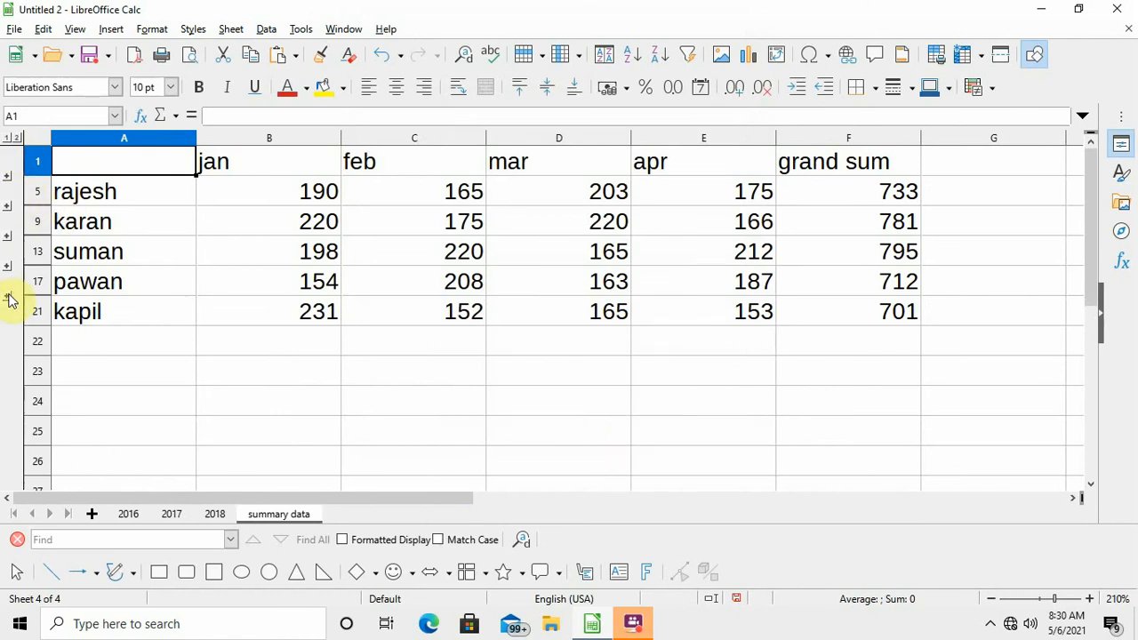
Examine the yearly detail rows behind the first two people's sums in the summary data sheet, collapsing each group again.
{"action": "left_click", "coordinate": [7, 177]}
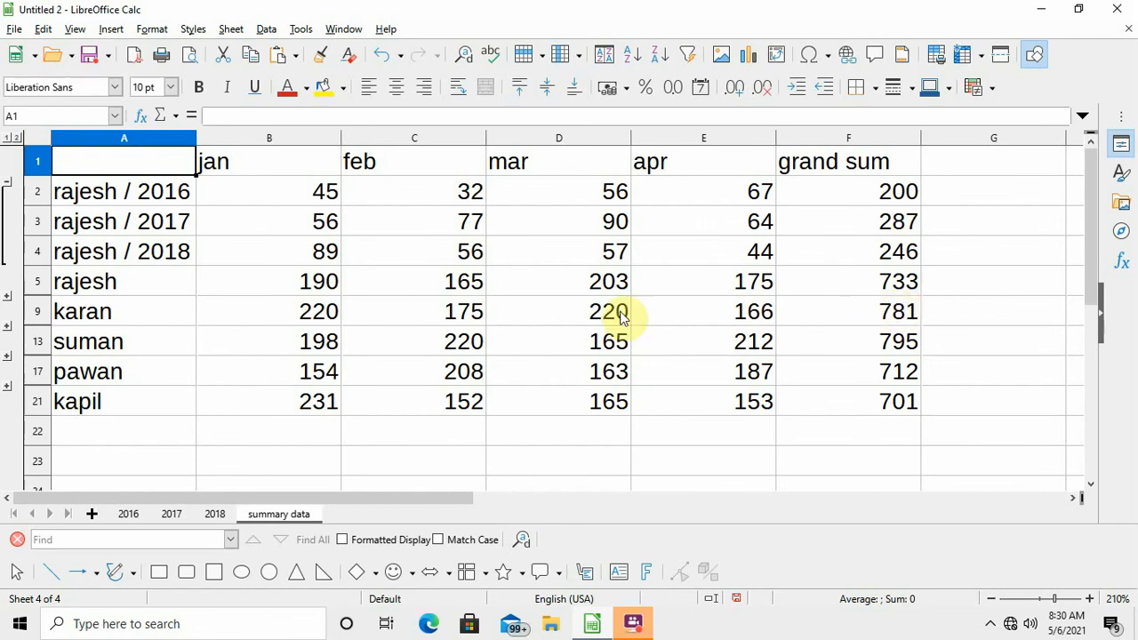
{"action": "left_click", "coordinate": [6, 183]}
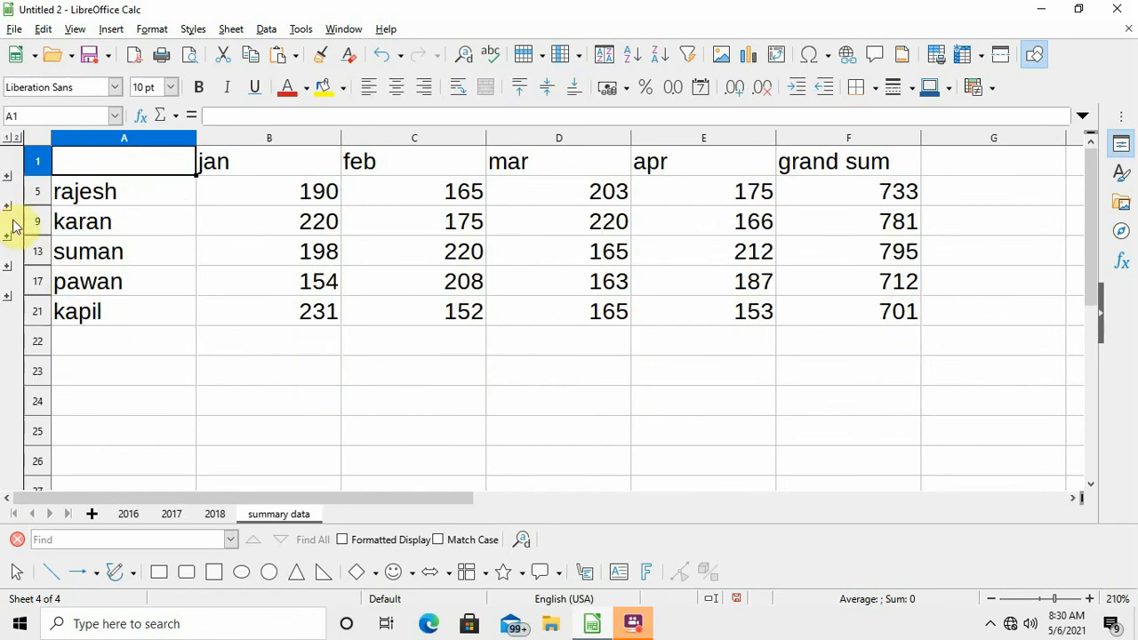
{"action": "left_click", "coordinate": [8, 208]}
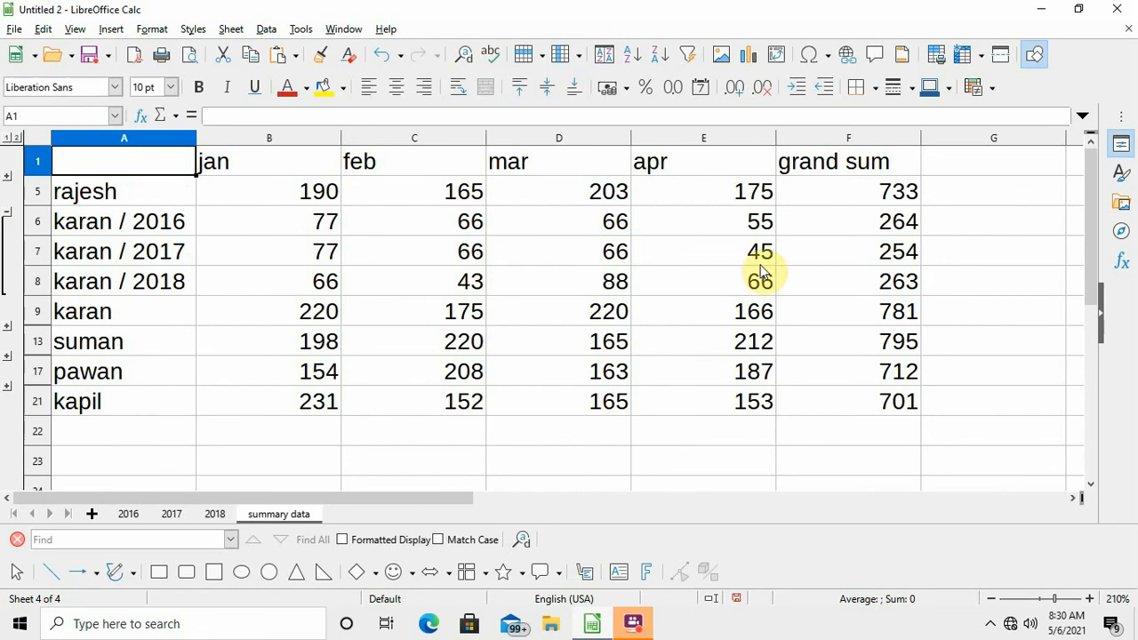
{"action": "left_click", "coordinate": [8, 210]}
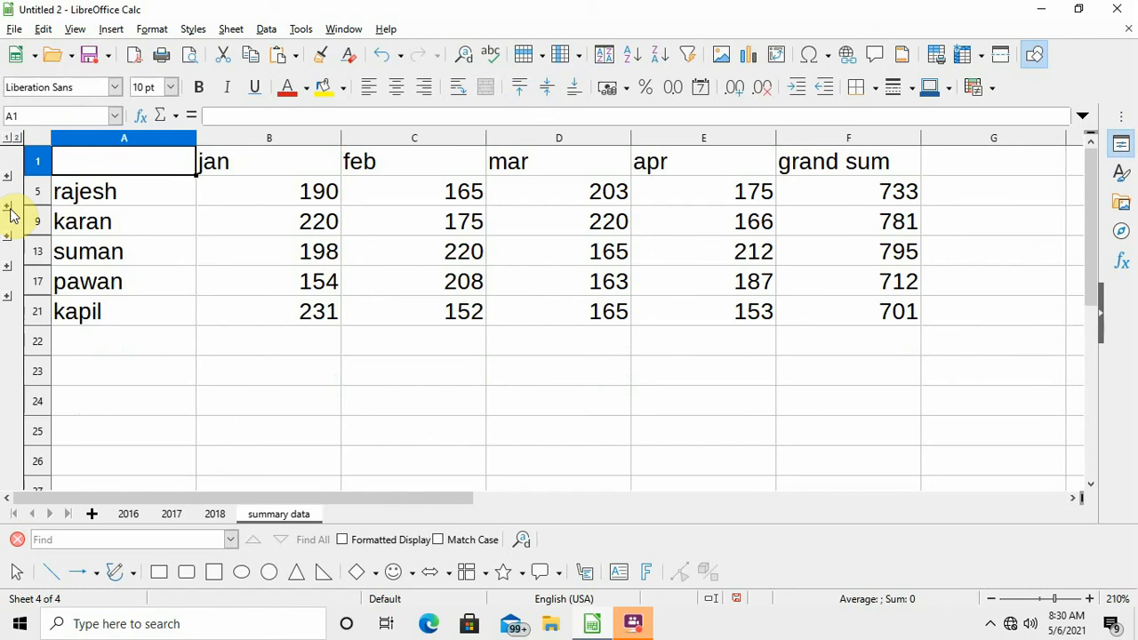
Start a new data consolidation from the 2016 sheet using the Average function.
{"action": "left_click", "coordinate": [127, 516]}
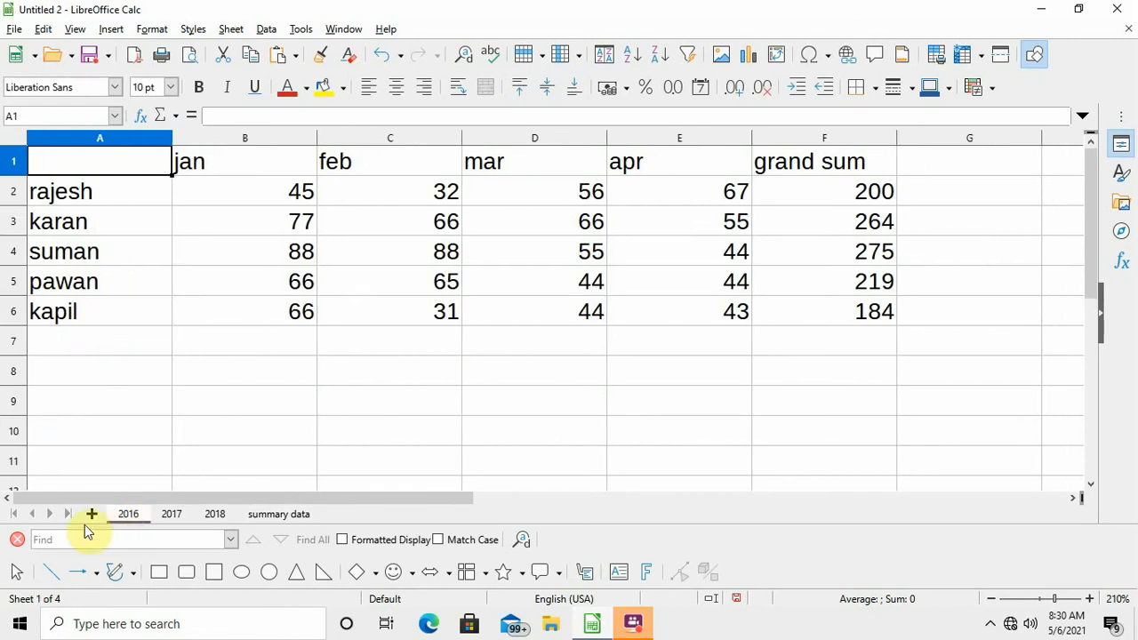
{"action": "left_click", "coordinate": [268, 33]}
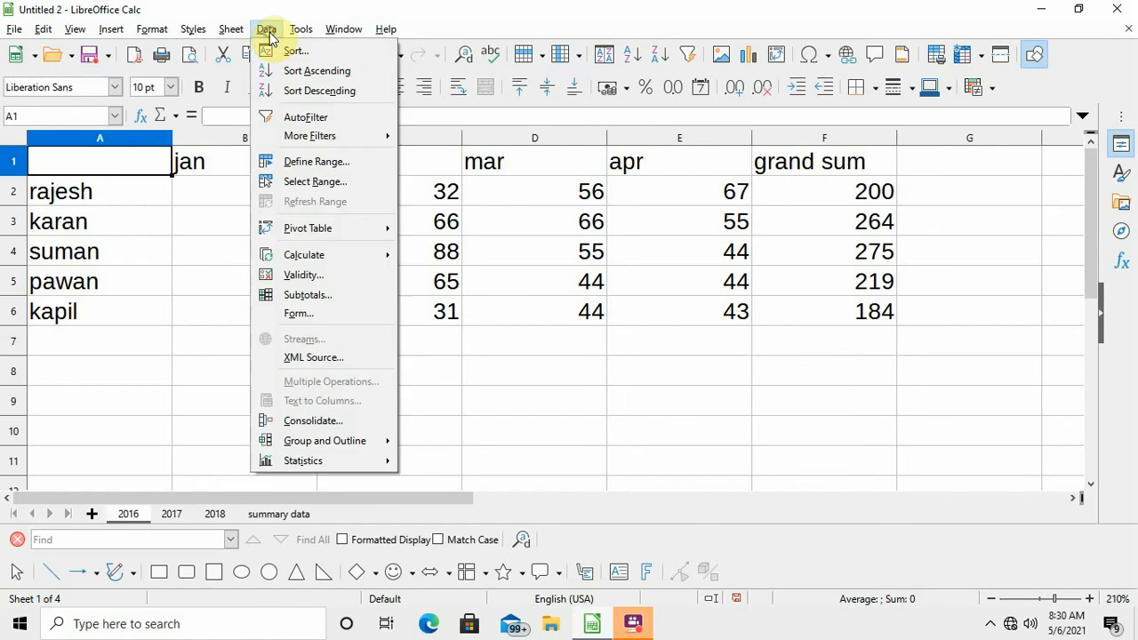
{"action": "left_click", "coordinate": [336, 422]}
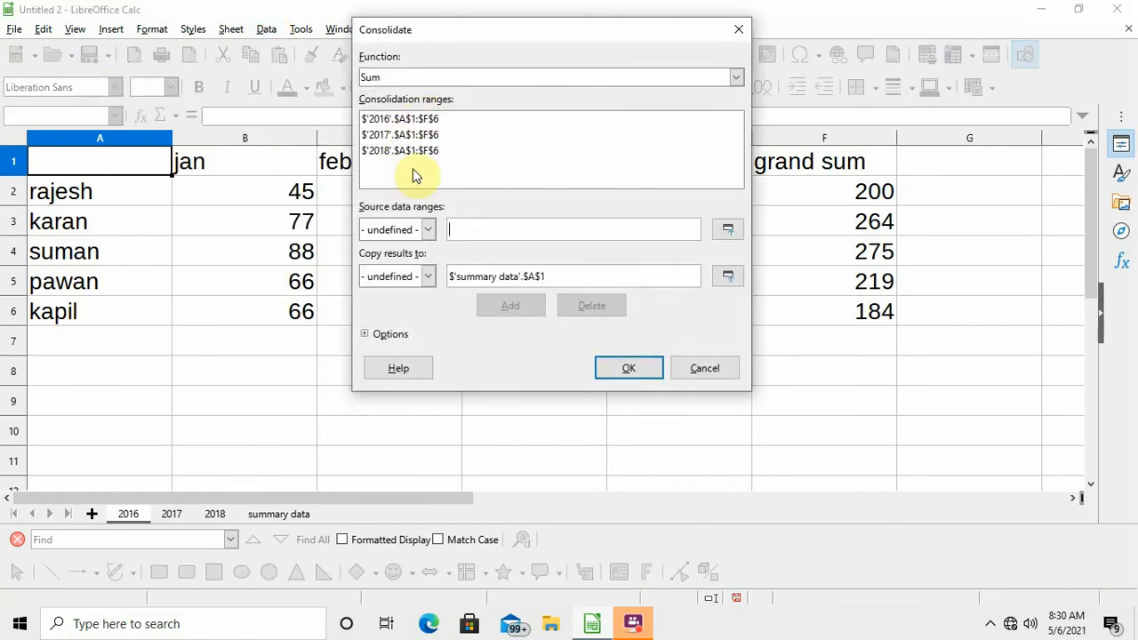
{"action": "left_click", "coordinate": [738, 78]}
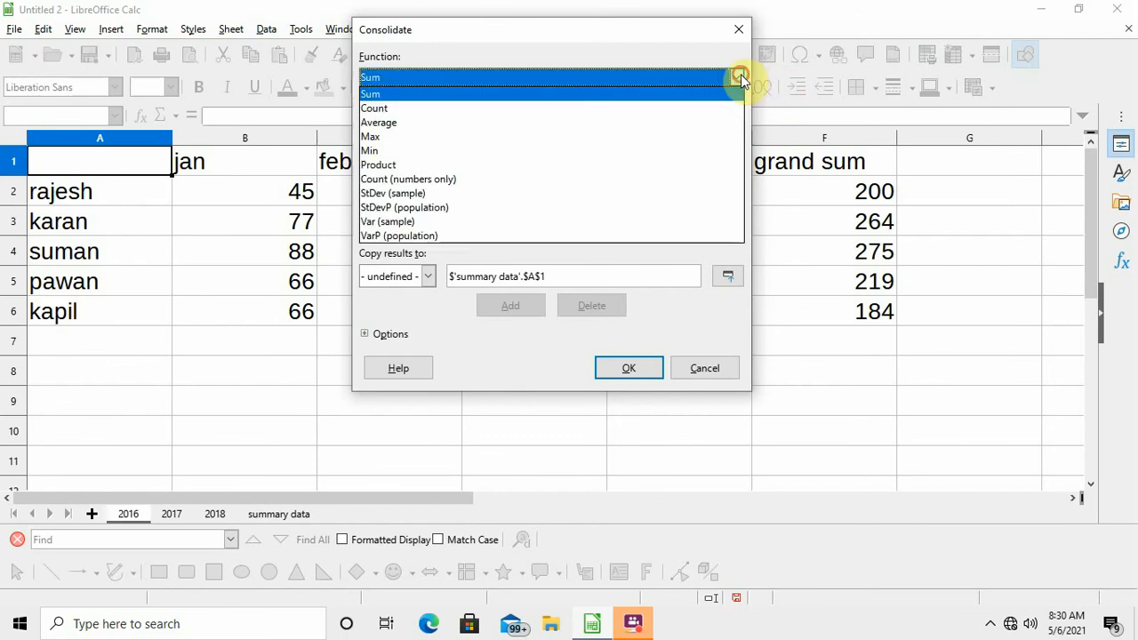
{"action": "left_click", "coordinate": [378, 125]}
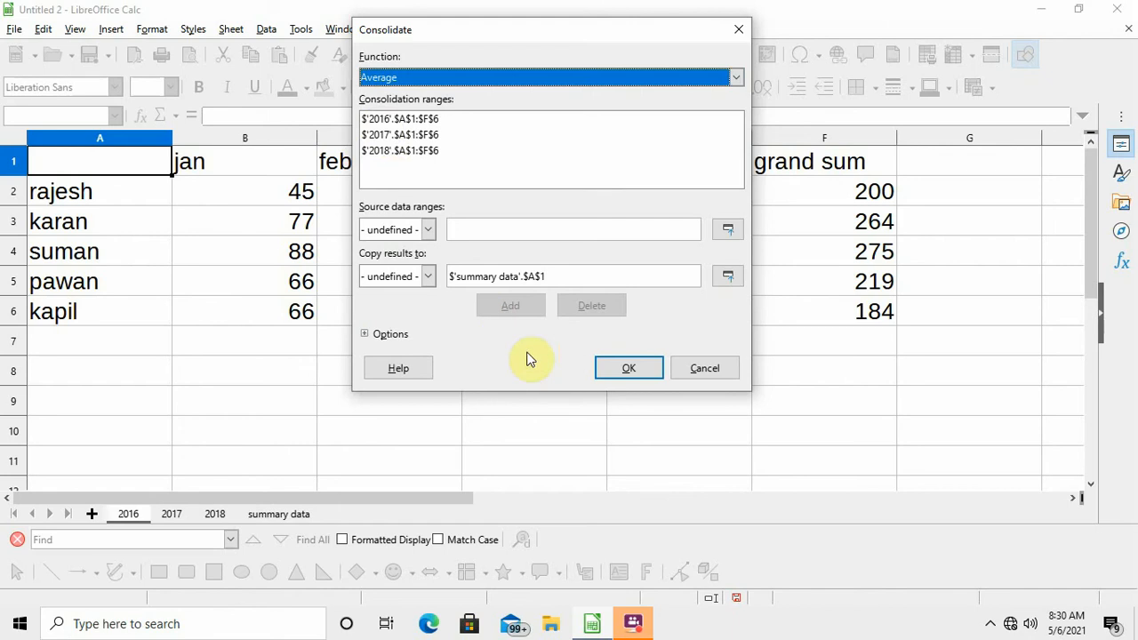
Direct the results to cell A1 of a newly added sheet and run the average consolidation.
{"action": "left_click", "coordinate": [557, 273]}
{"action": "key", "text": "BackSpace"}
{"action": "key", "text": "BackSpace"}
{"action": "key", "text": "BackSpace"}
{"action": "key", "text": "BackSpace"}
{"action": "key", "text": "BackSpace"}
{"action": "key", "text": "BackSpace"}
{"action": "key", "text": "BackSpace"}
{"action": "key", "text": "BackSpace"}
{"action": "key", "text": "BackSpace"}
{"action": "key", "text": "BackSpace"}
{"action": "key", "text": "BackSpace"}
{"action": "key", "text": "BackSpace"}
{"action": "key", "text": "BackSpace"}
{"action": "key", "text": "BackSpace"}
{"action": "key", "text": "BackSpace"}
{"action": "key", "text": "BackSpace"}
{"action": "key", "text": "BackSpace"}
{"action": "key", "text": "BackSpace"}
{"action": "key", "text": "BackSpace"}
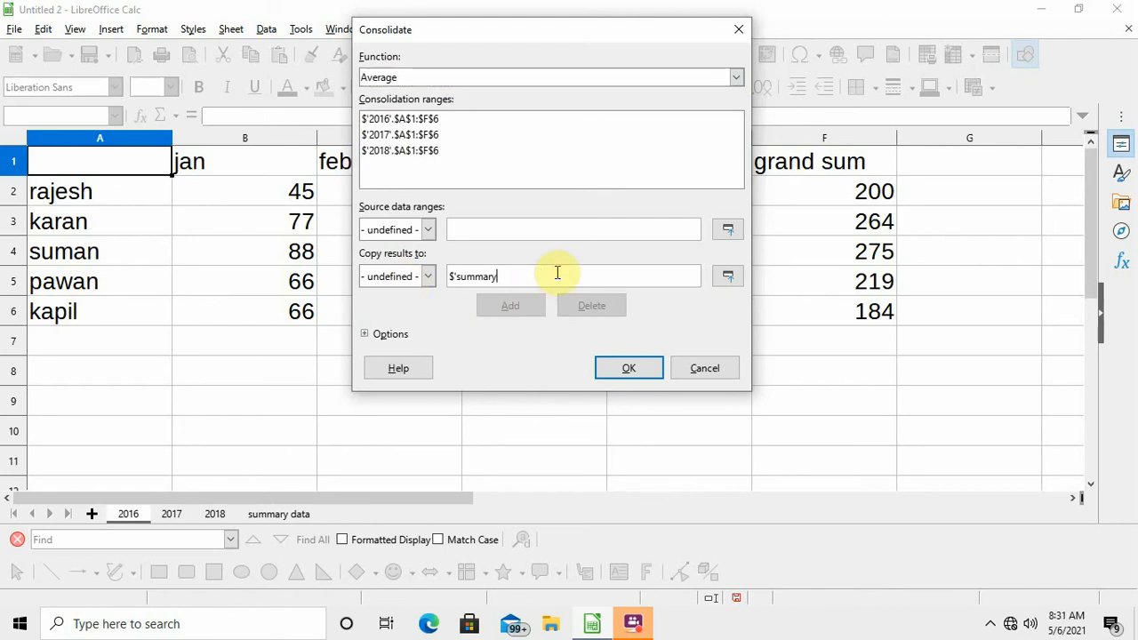
{"action": "left_click", "coordinate": [728, 278]}
{"action": "left_click", "coordinate": [92, 514]}
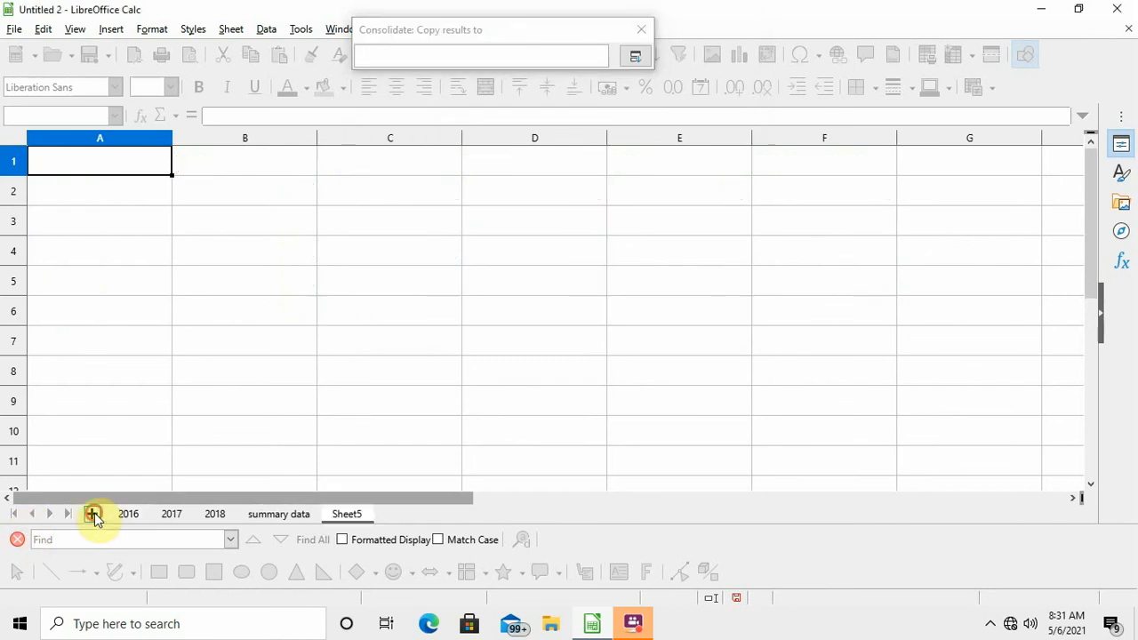
{"action": "left_click", "coordinate": [81, 167]}
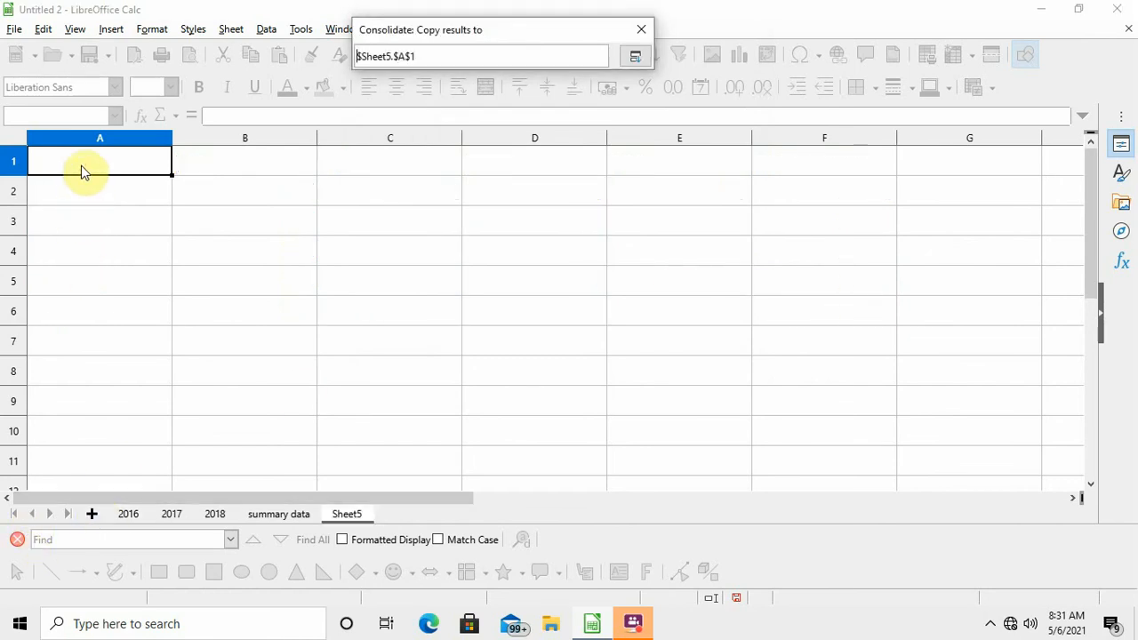
{"action": "left_click", "coordinate": [636, 57]}
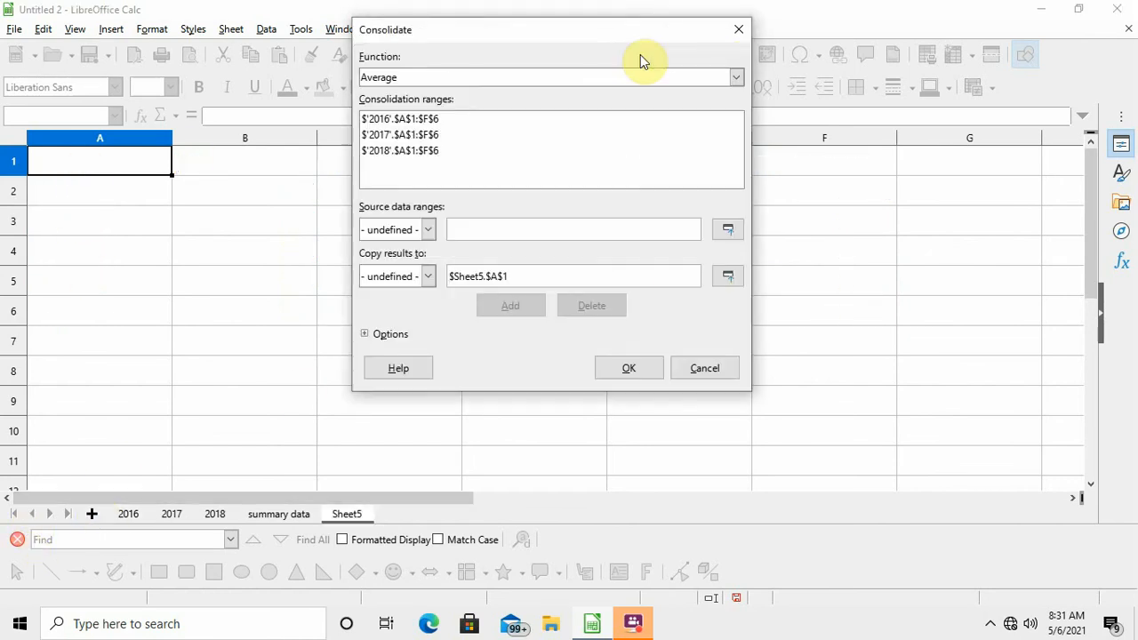
{"action": "left_click", "coordinate": [382, 334]}
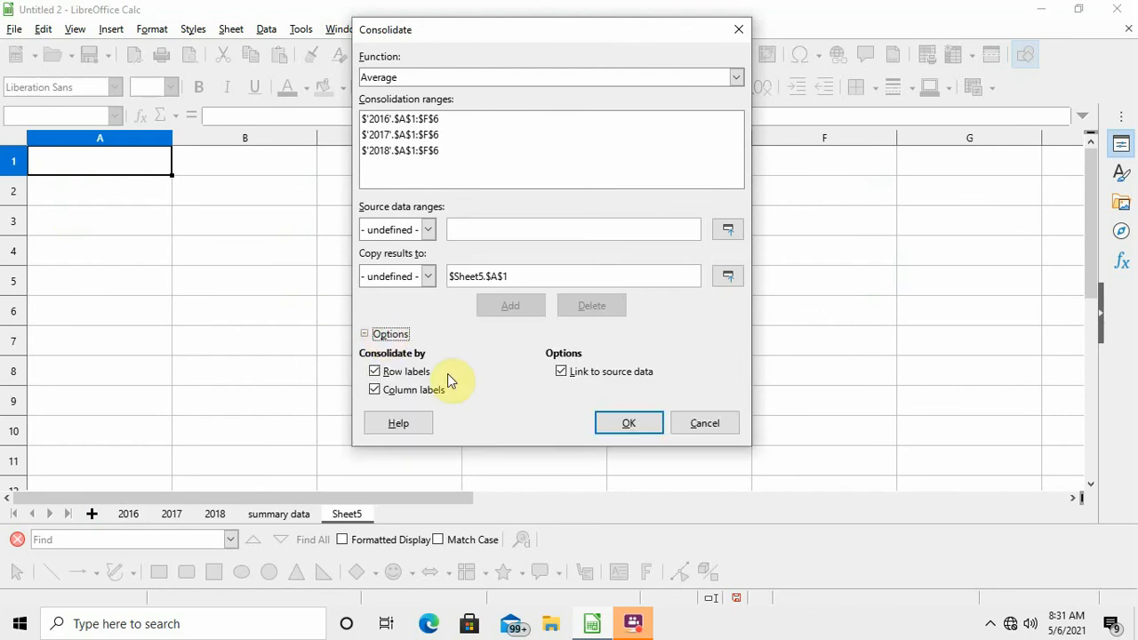
{"action": "left_click", "coordinate": [625, 425]}
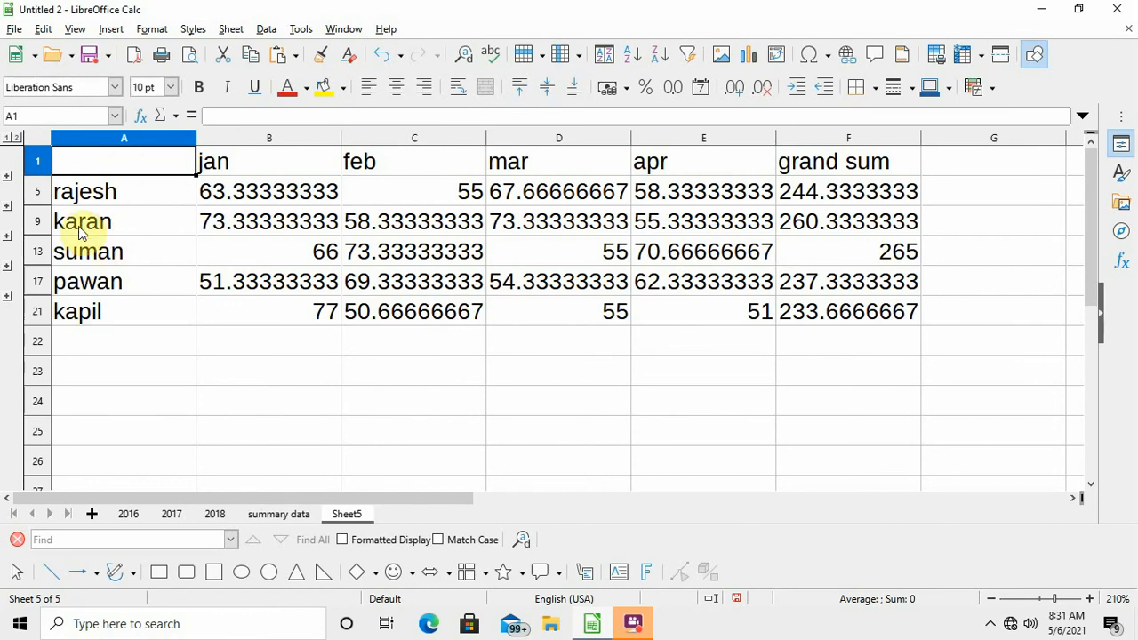
Examine the yearly detail rows behind the first two people's averages in Sheet5, collapsing each group again.
{"action": "left_click", "coordinate": [7, 176]}
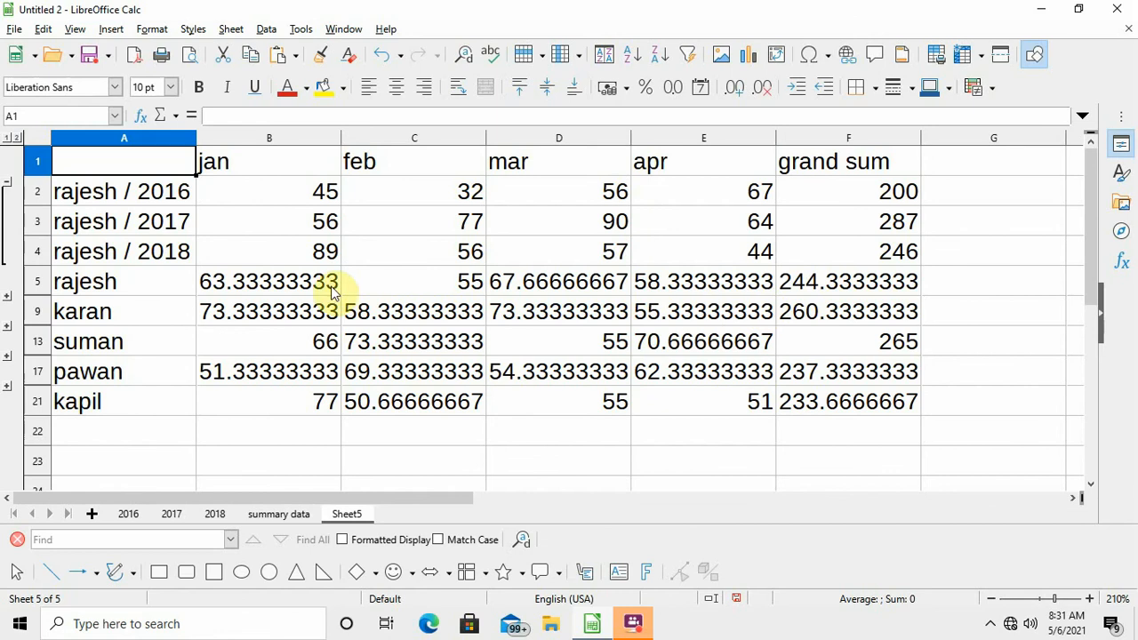
{"action": "left_click", "coordinate": [7, 184]}
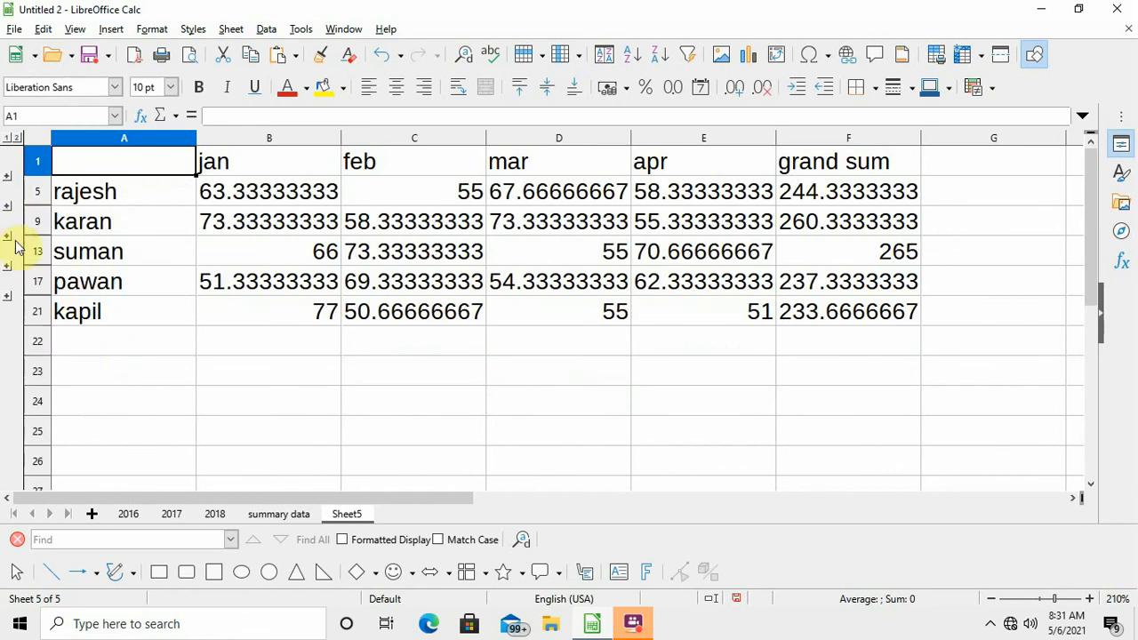
{"action": "left_click", "coordinate": [7, 210]}
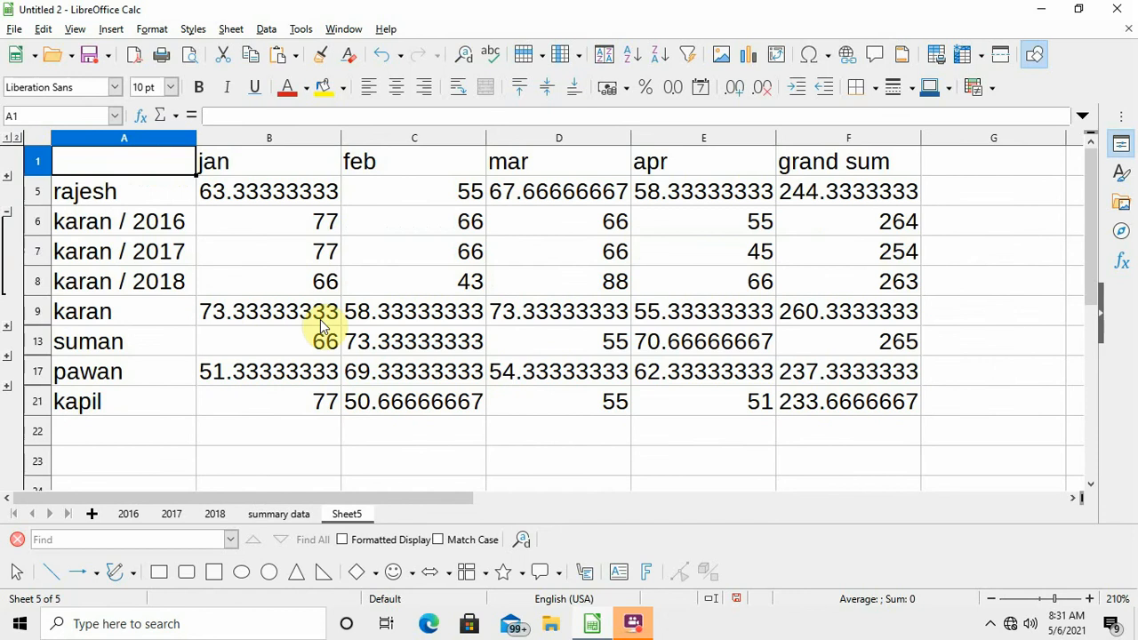
{"action": "left_click", "coordinate": [9, 211]}
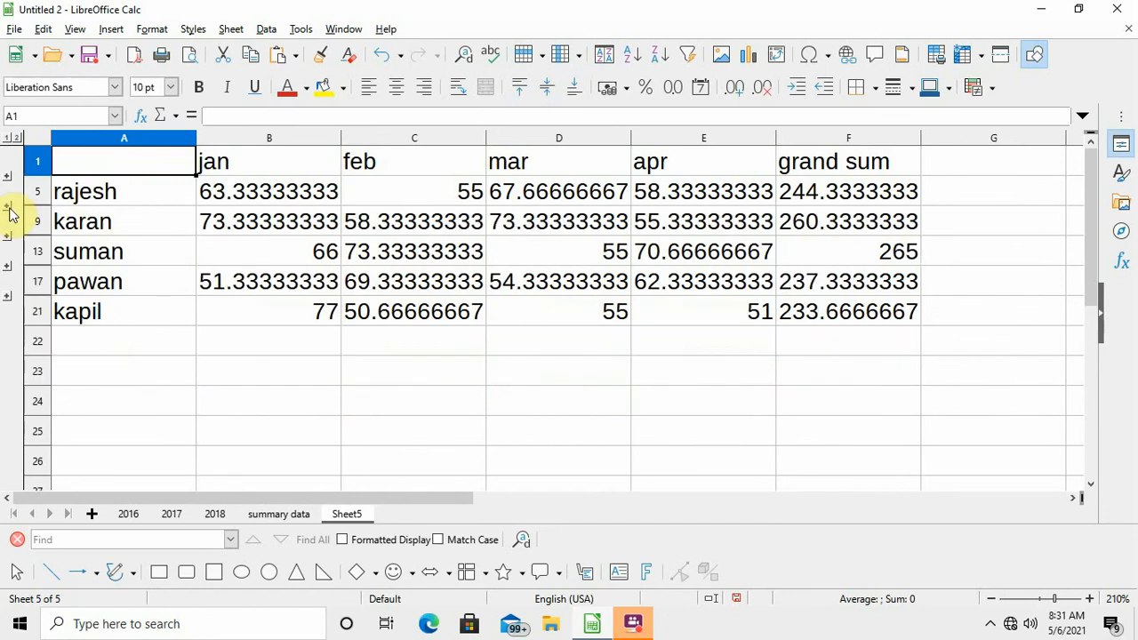
Start a new data consolidation from the 2016 sheet using the Max function.
{"action": "left_click", "coordinate": [133, 515]}
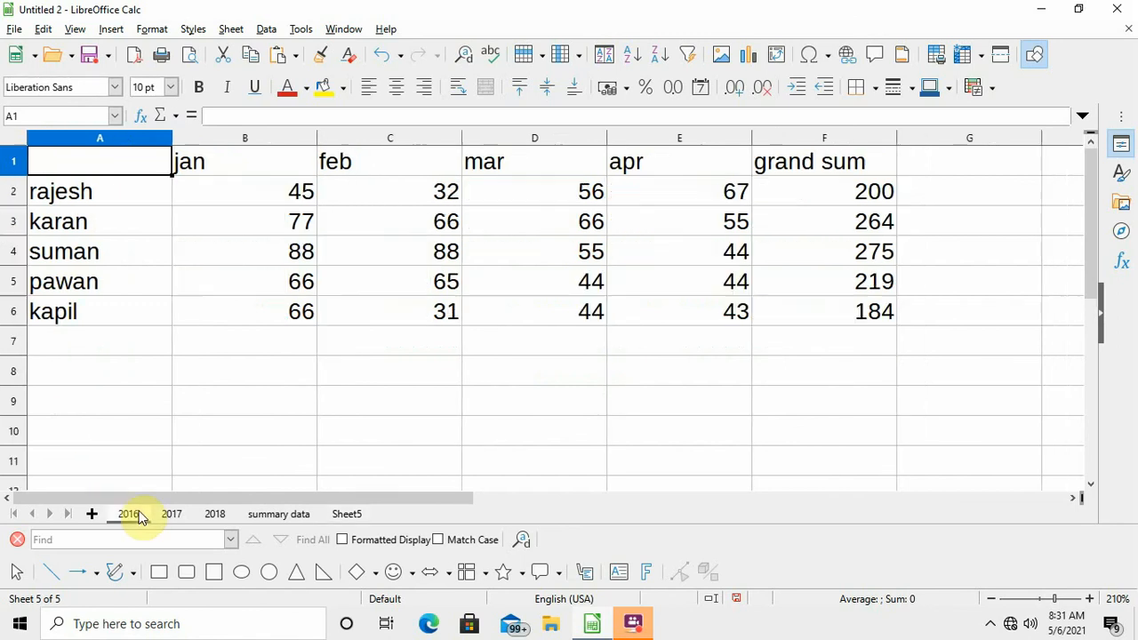
{"action": "left_click", "coordinate": [267, 29]}
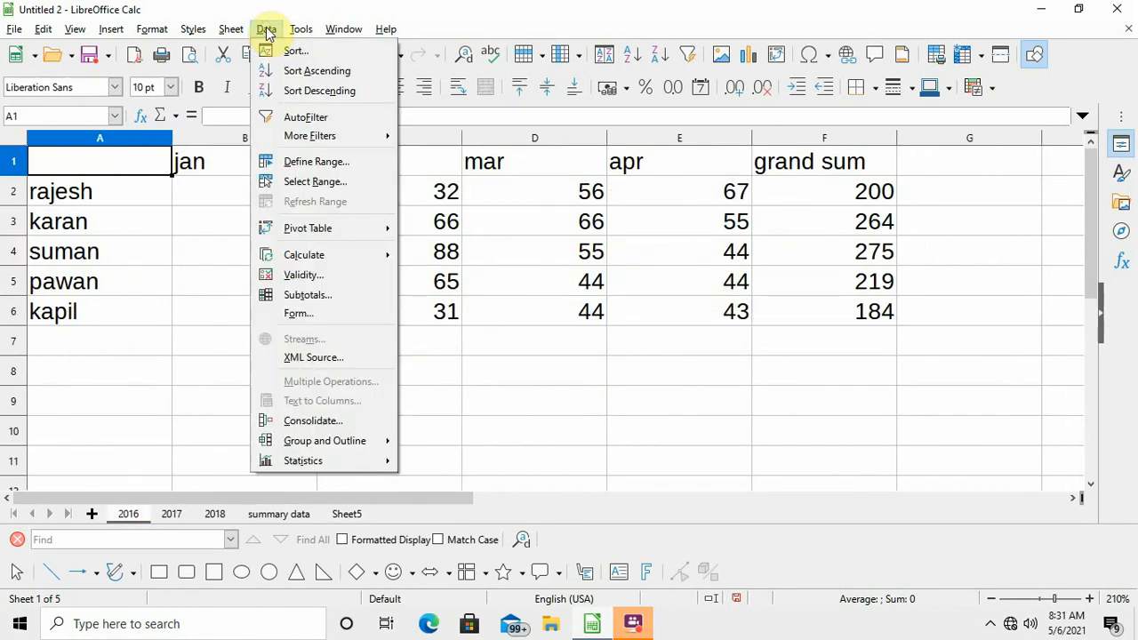
{"action": "left_click", "coordinate": [322, 422]}
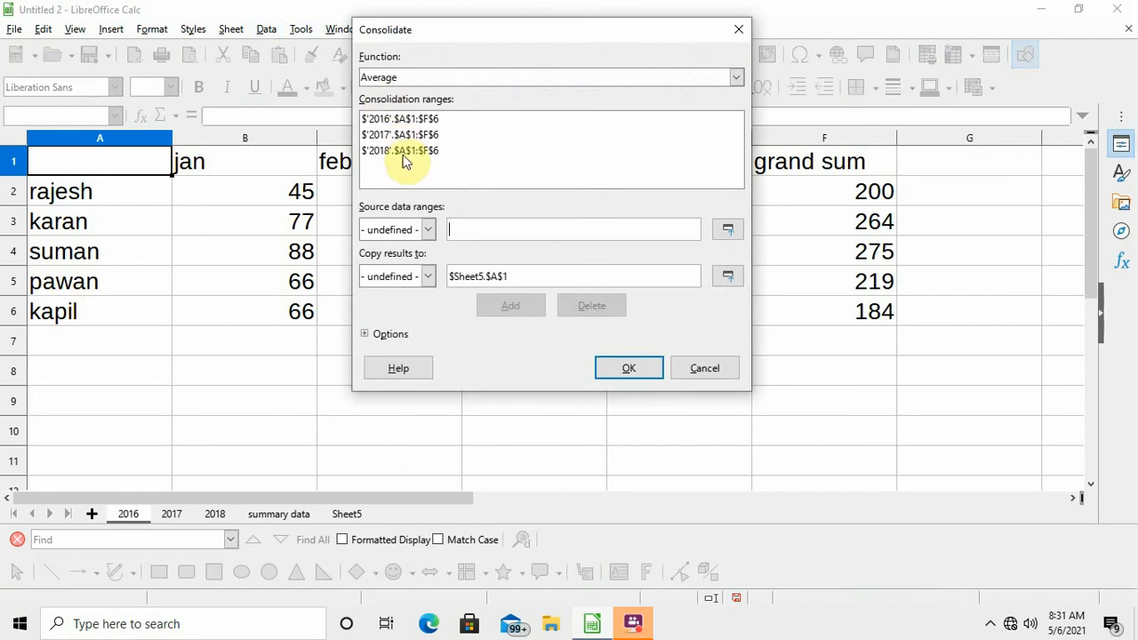
{"action": "left_click", "coordinate": [737, 78]}
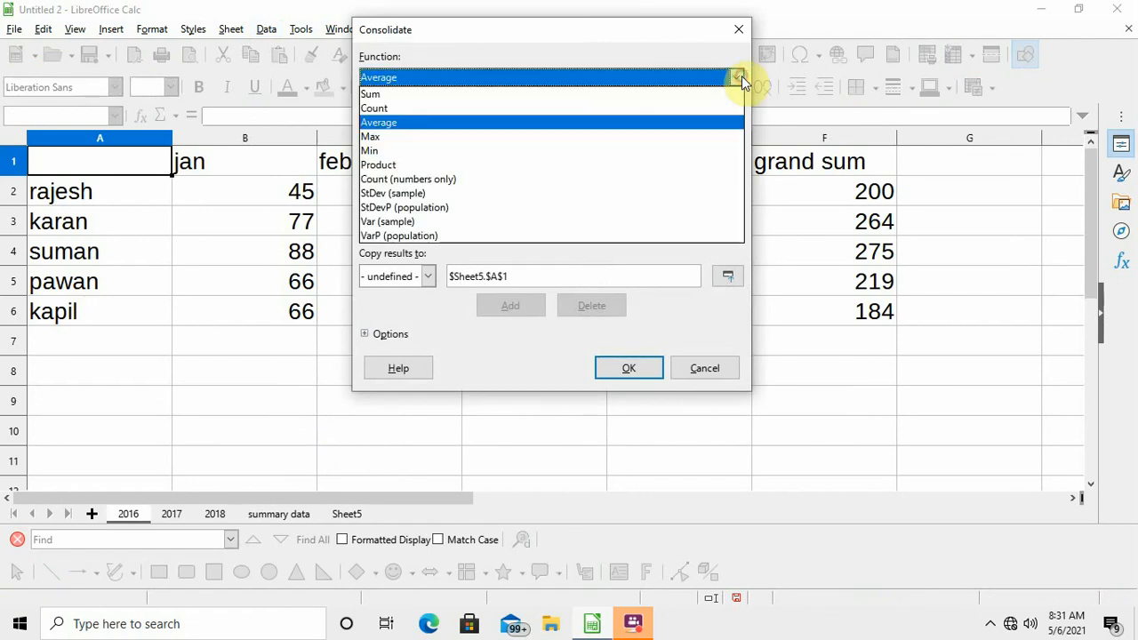
{"action": "left_click", "coordinate": [371, 136]}
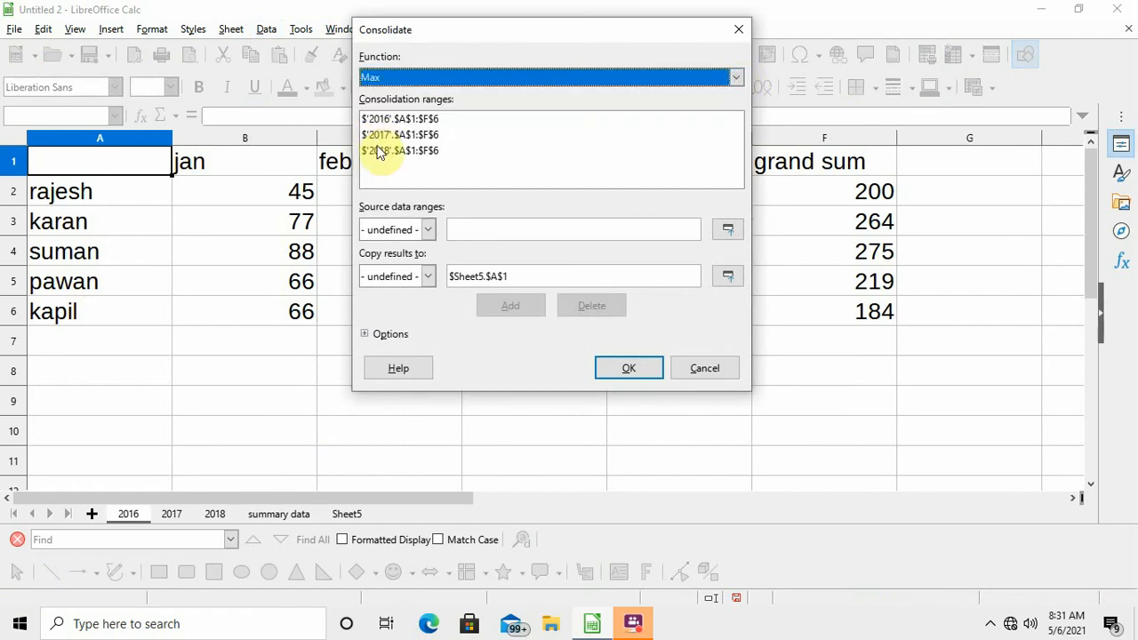
Replace the results destination with cell A1 of a newly added sheet and run the maximum consolidation.
{"action": "left_click", "coordinate": [518, 278]}
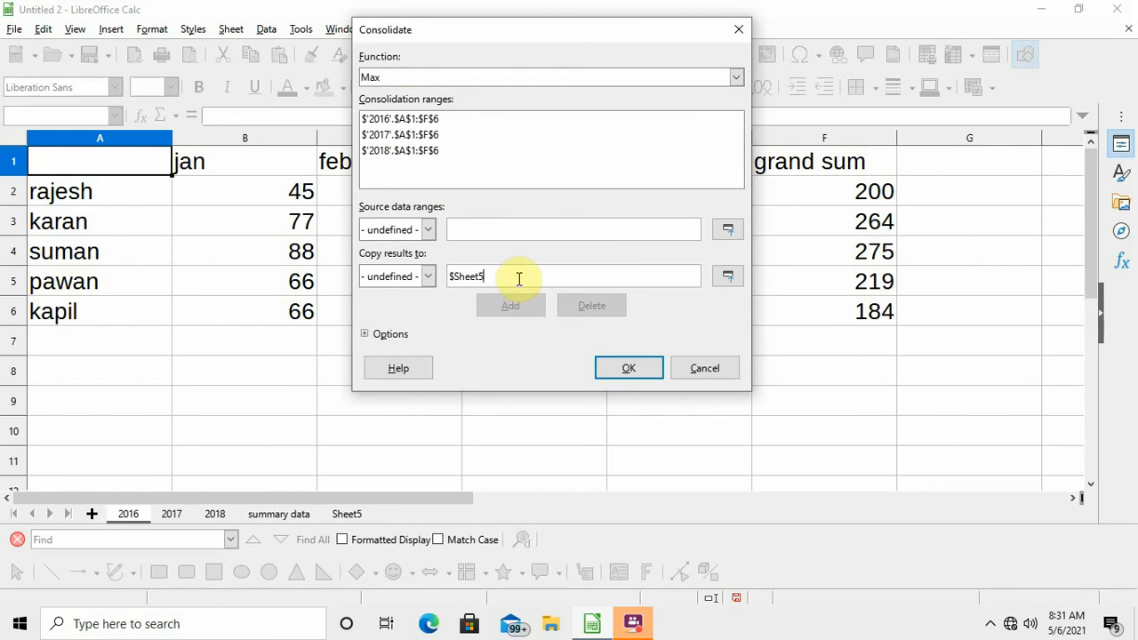
{"action": "key", "text": "BackSpace"}
{"action": "key", "text": "BackSpace"}
{"action": "key", "text": "BackSpace"}
{"action": "key", "text": "BackSpace"}
{"action": "key", "text": "BackSpace"}
{"action": "key", "text": "BackSpace"}
{"action": "key", "text": "BackSpace"}
{"action": "left_click", "coordinate": [727, 276]}
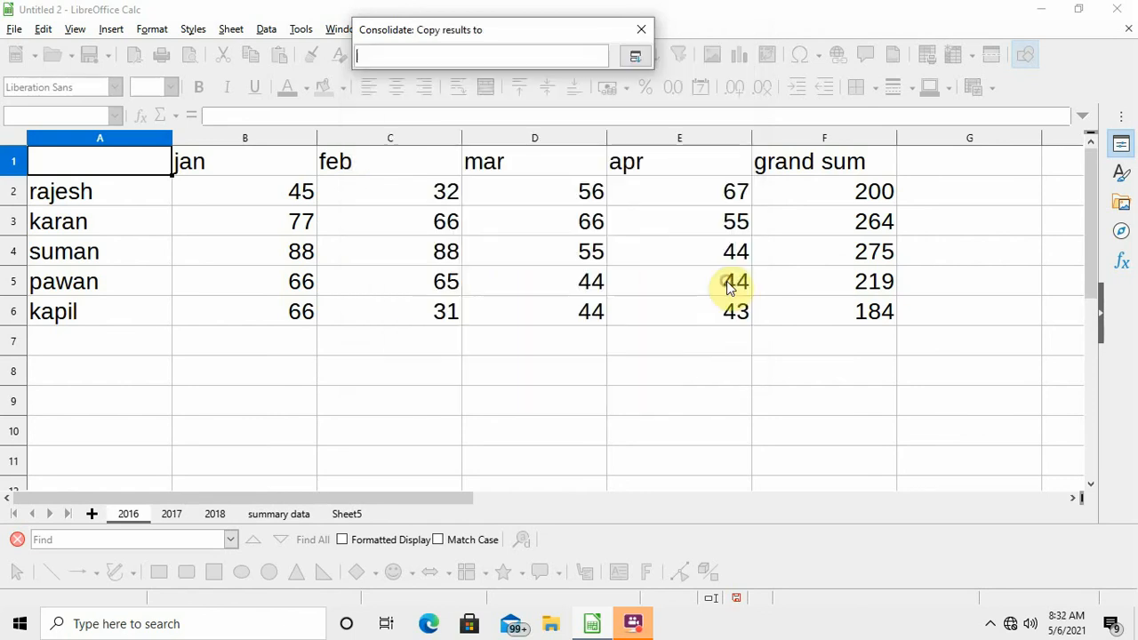
{"action": "left_click", "coordinate": [93, 516]}
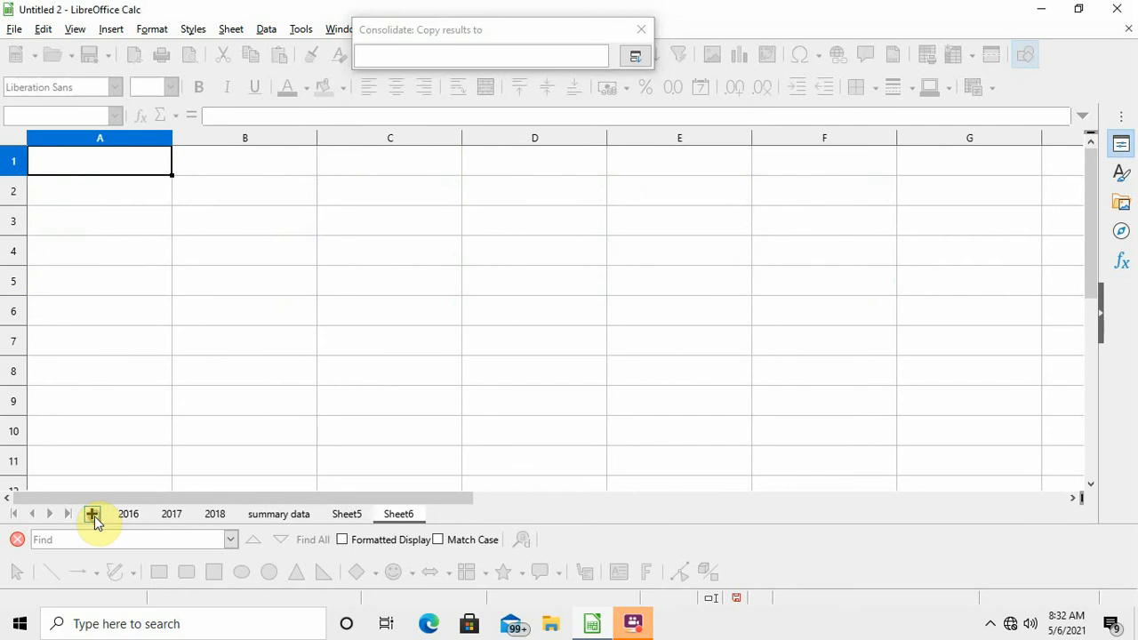
{"action": "left_click", "coordinate": [79, 169]}
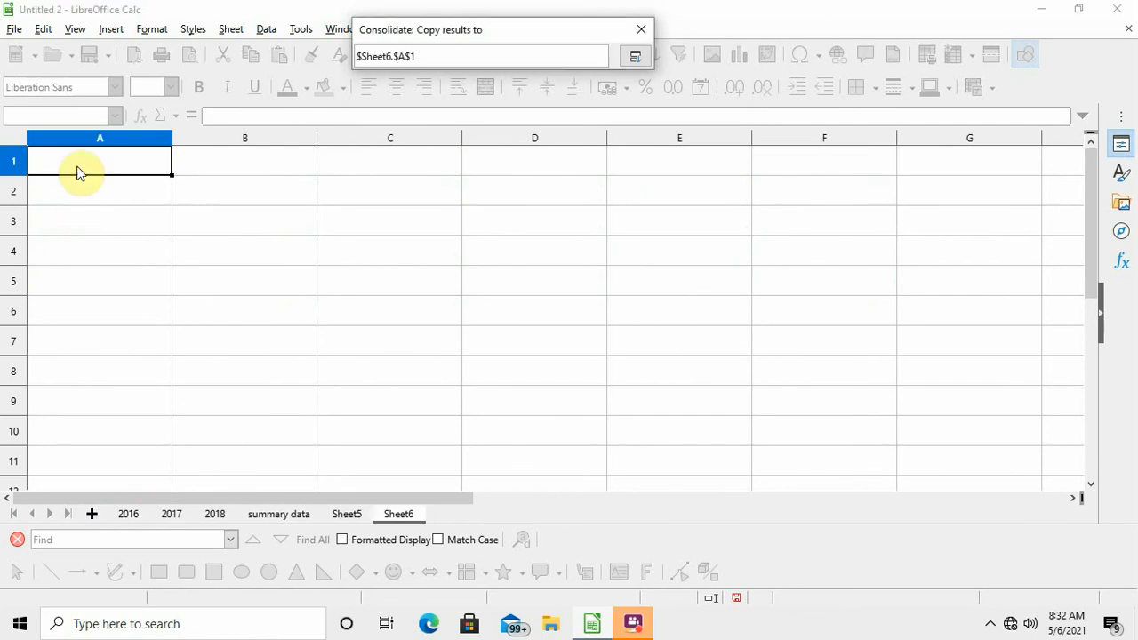
{"action": "left_click", "coordinate": [636, 57]}
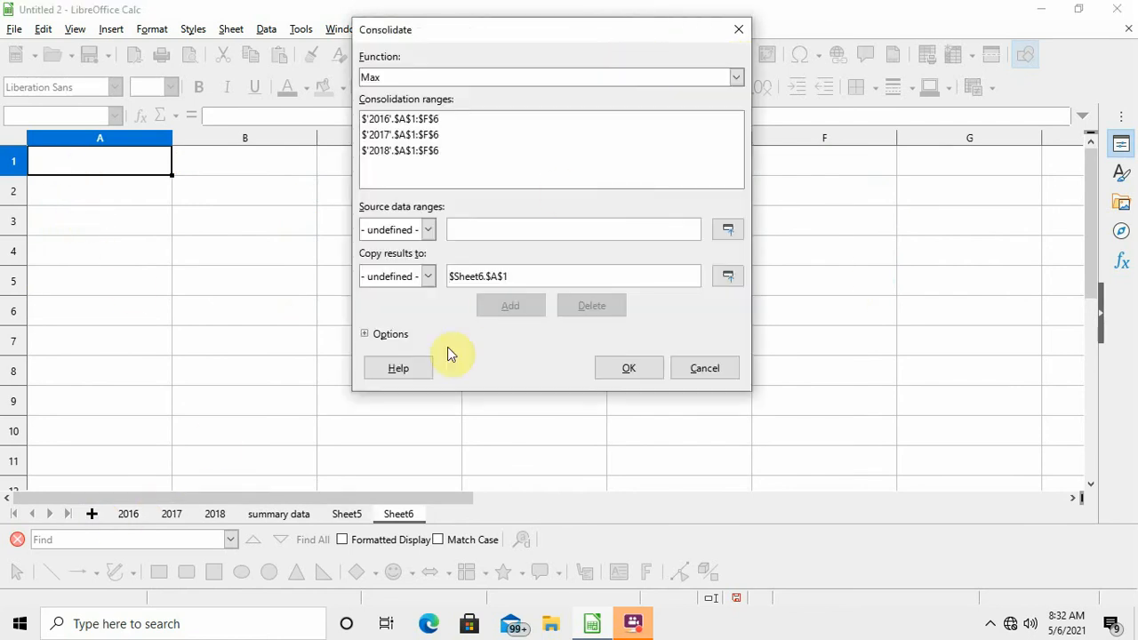
{"action": "left_click", "coordinate": [391, 335]}
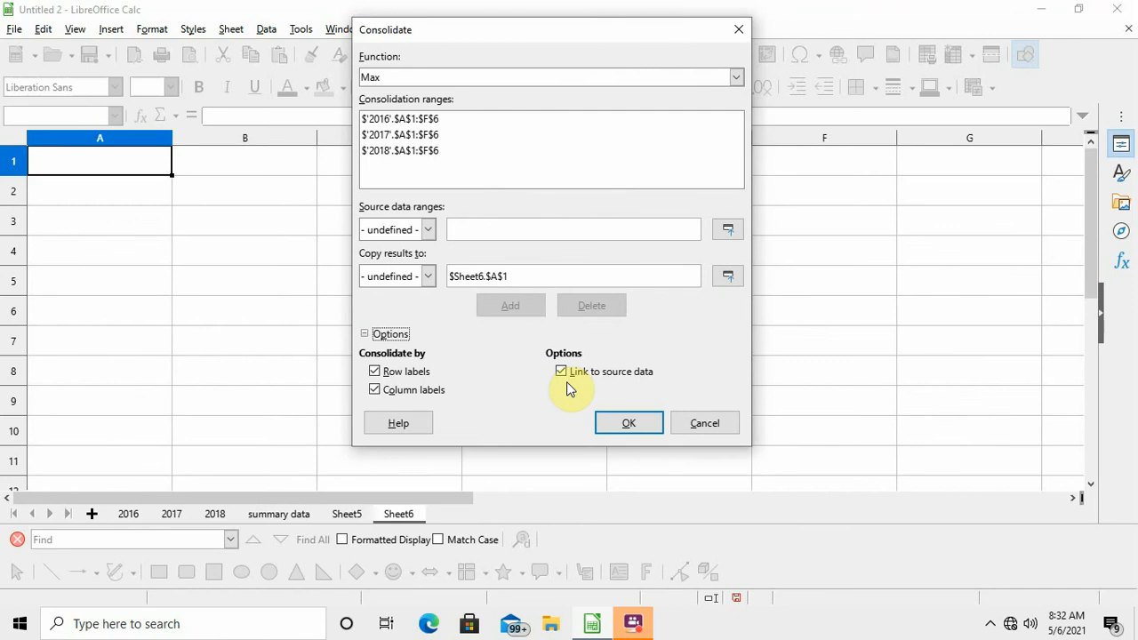
{"action": "left_click", "coordinate": [622, 424]}
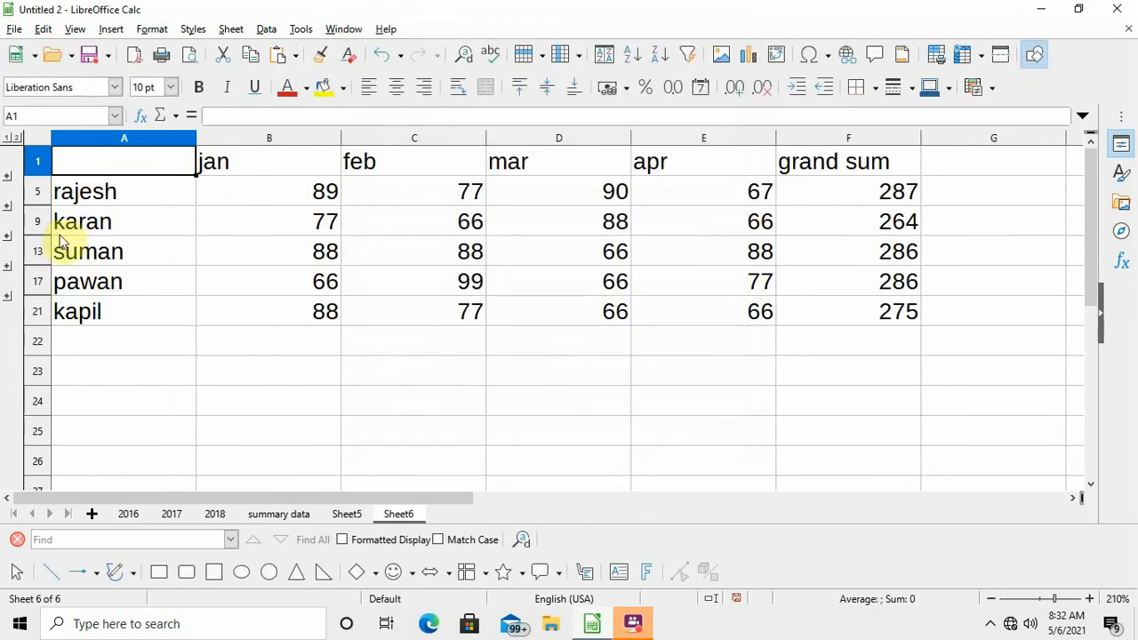
Examine the yearly detail rows behind the first person's maximum values in Sheet6, collapsing the group again.
{"action": "left_click", "coordinate": [7, 175]}
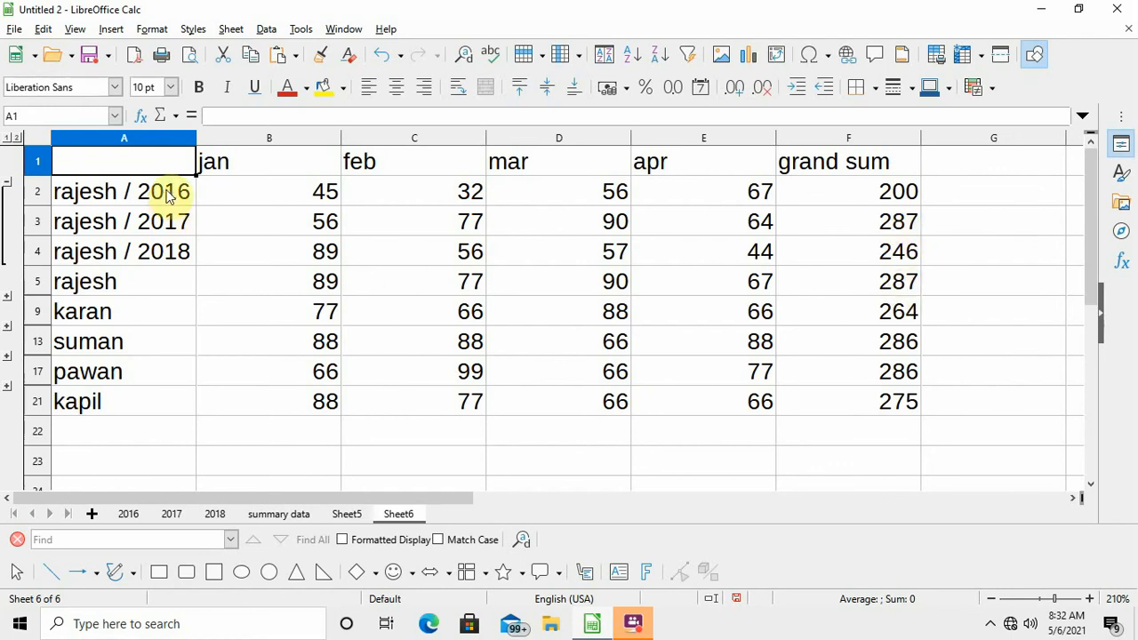
{"action": "left_click", "coordinate": [8, 182]}
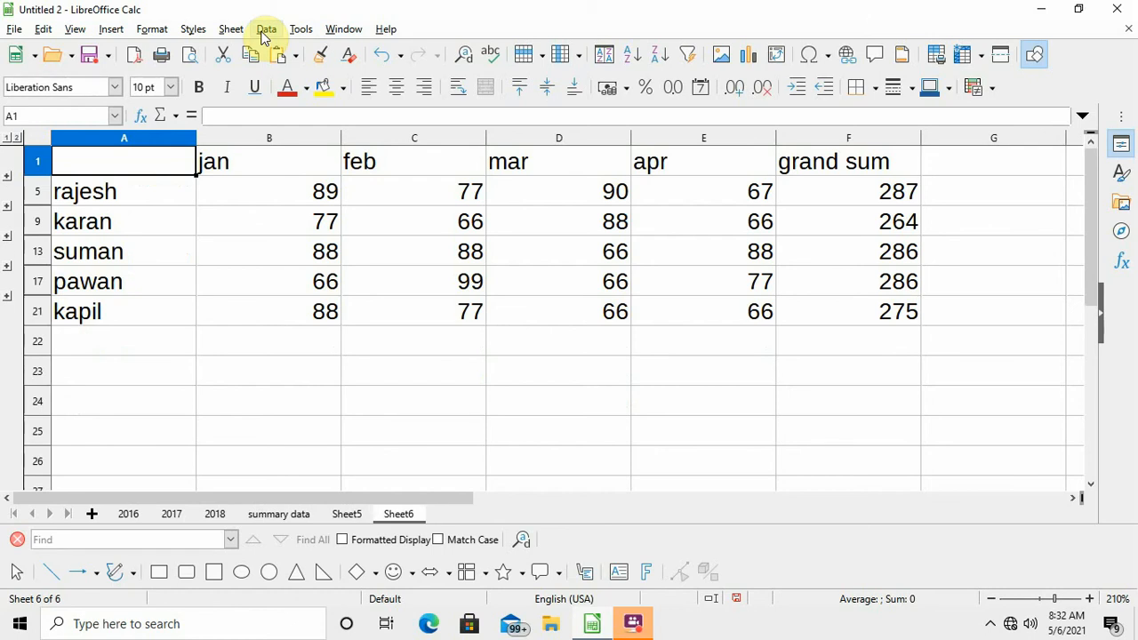
{"action": "key", "text": "alt+Tab"}
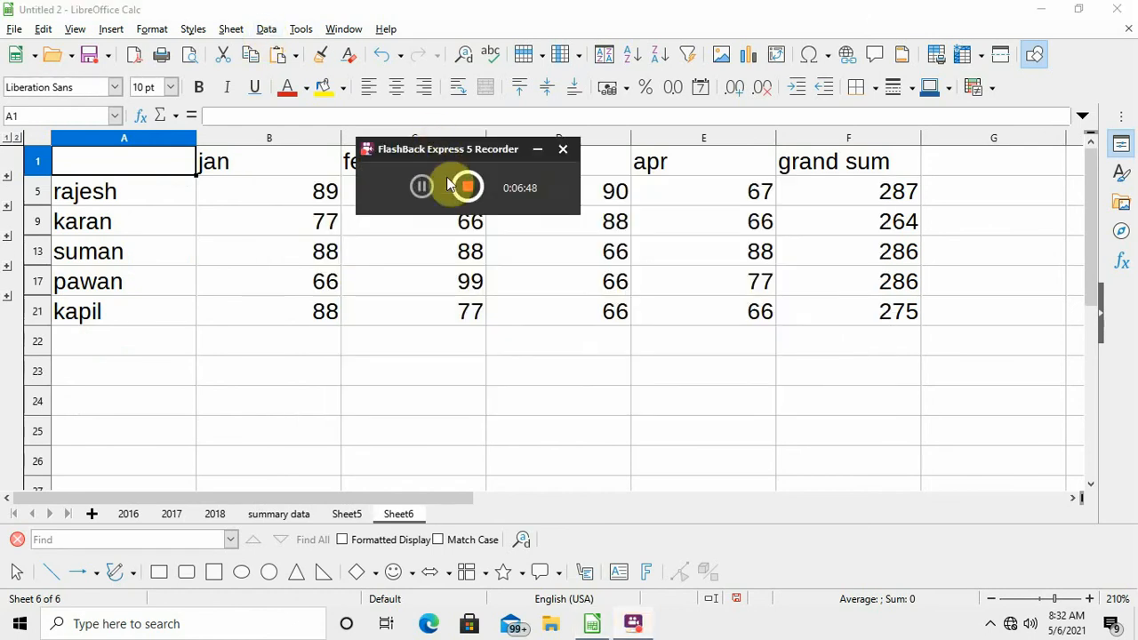